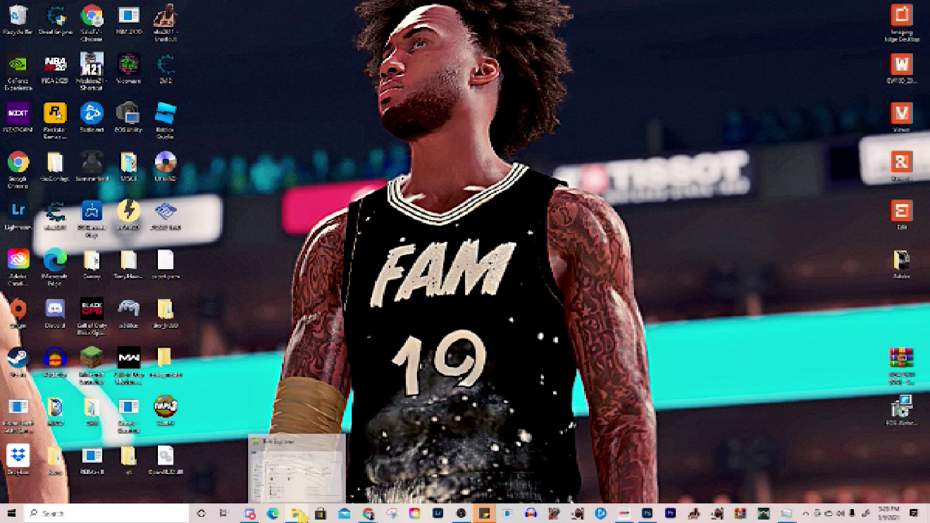
- Open File Explorer and go to the STEAM folder on the NEW (D:) drive
{"action": "left_click", "coordinate": [299, 515]}
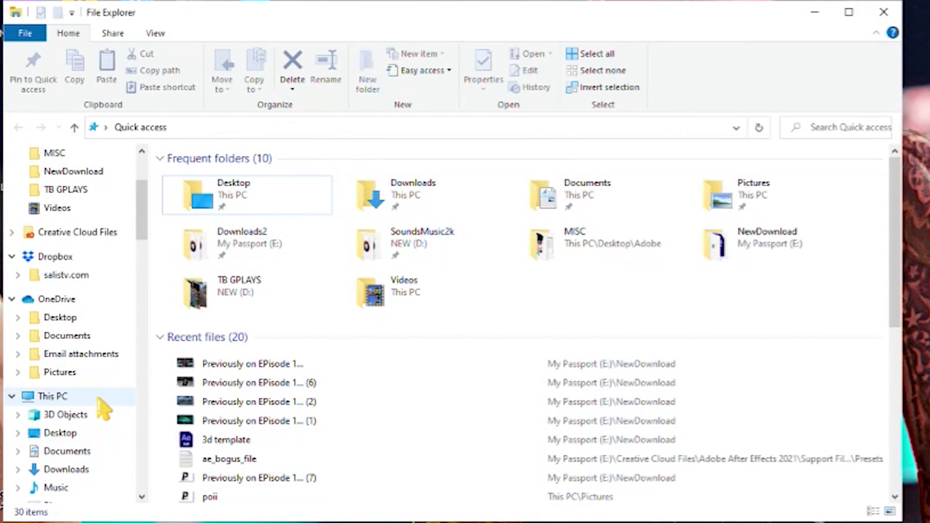
{"action": "left_click", "coordinate": [99, 399]}
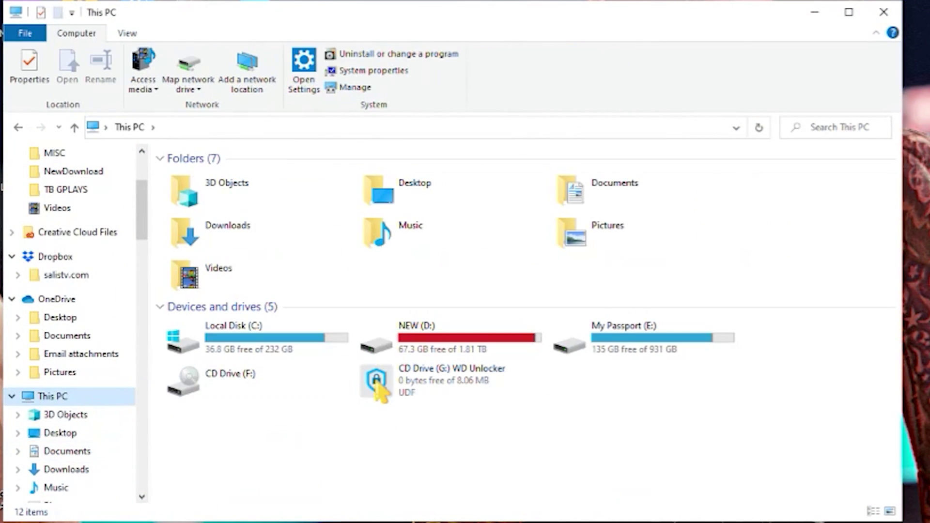
{"action": "double_click", "coordinate": [441, 334]}
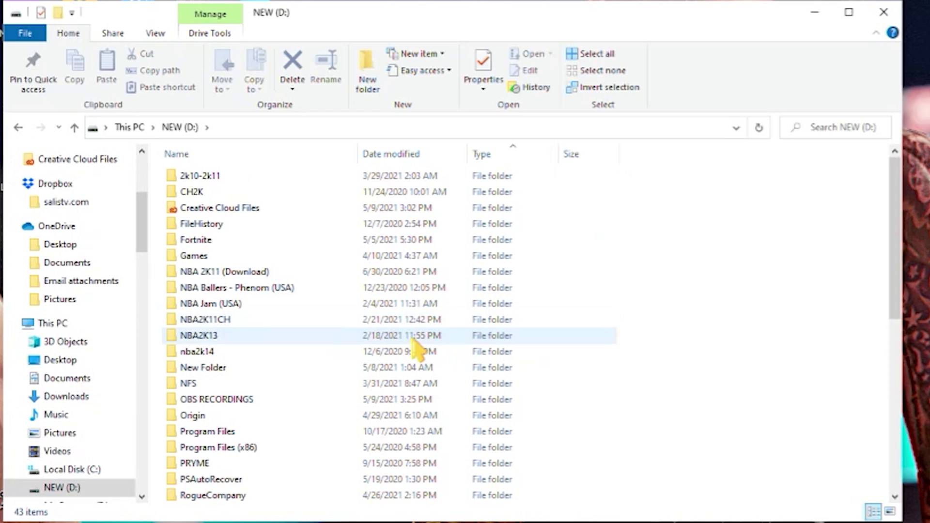
{"action": "scroll", "coordinate": [415, 348], "scroll_direction": "down", "scroll_amount": 4}
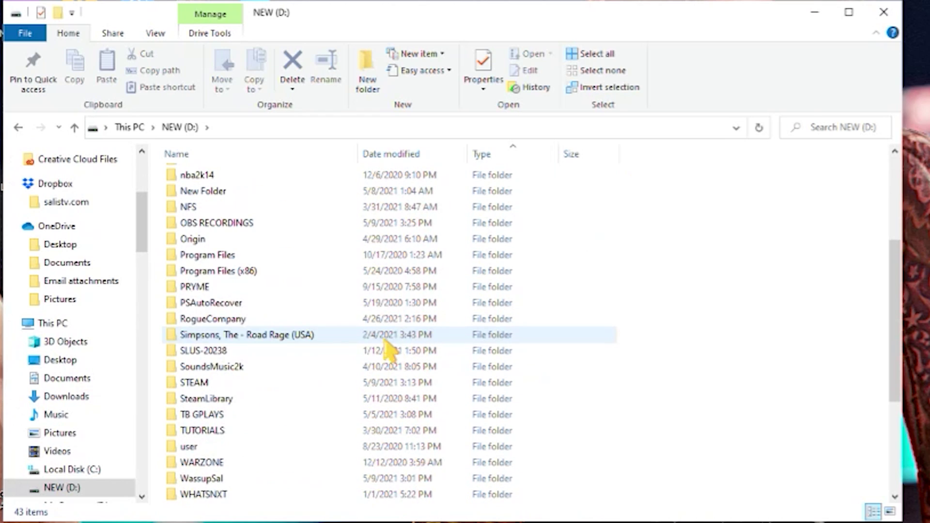
{"action": "double_click", "coordinate": [223, 387]}
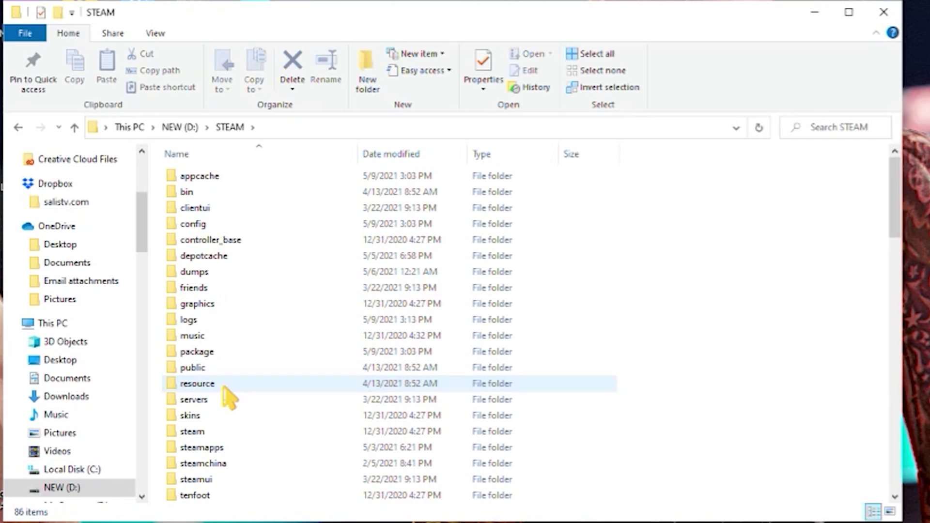
{"action": "scroll", "coordinate": [291, 358], "scroll_direction": "down", "scroll_amount": 4}
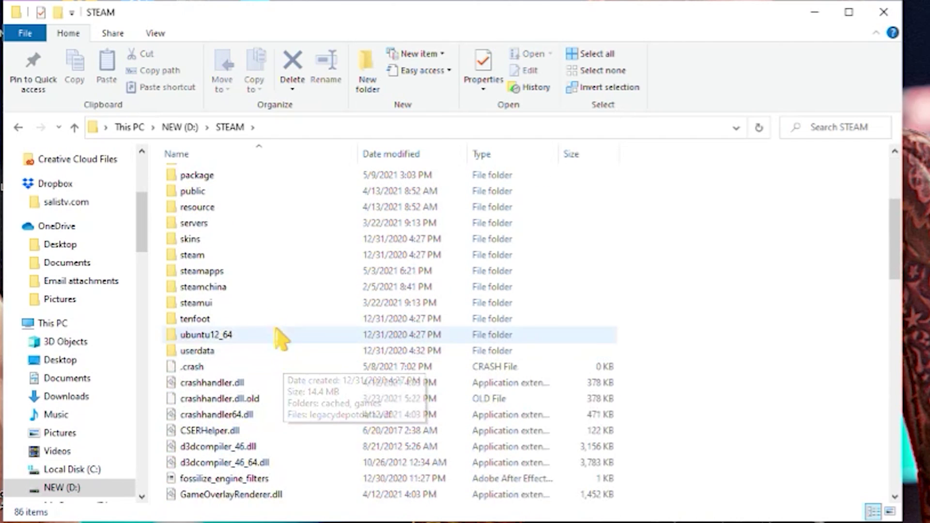
- Open steamapps > common > NBA 2K21
{"action": "left_click", "coordinate": [218, 272]}
{"action": "double_click", "coordinate": [217, 272]}
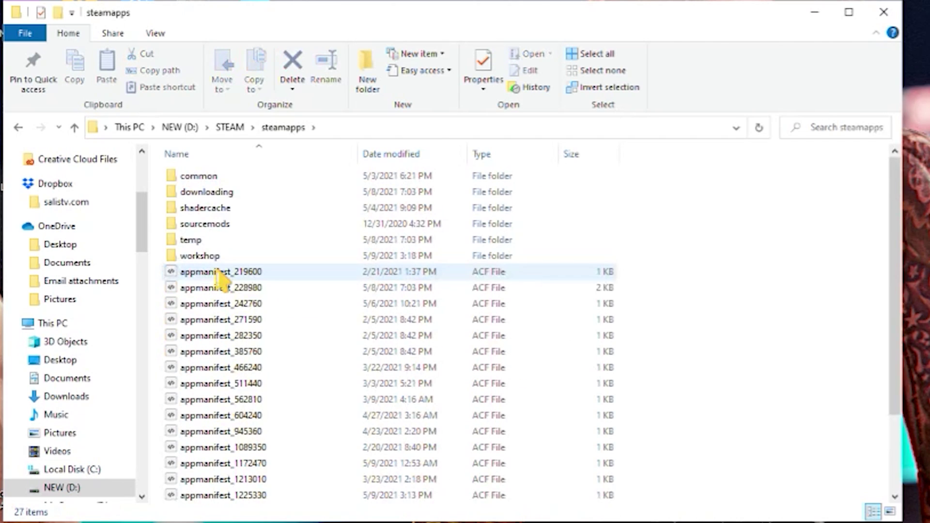
{"action": "left_click", "coordinate": [211, 178]}
{"action": "double_click", "coordinate": [212, 178]}
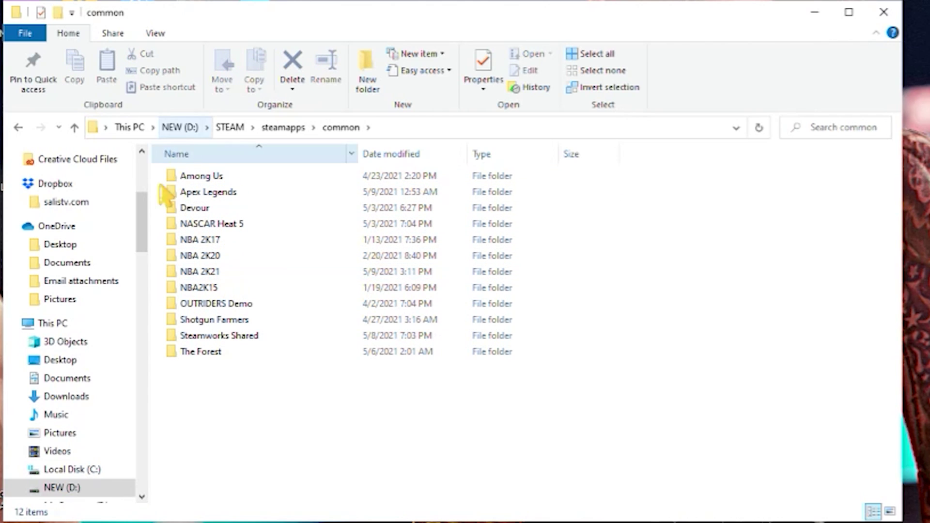
{"action": "left_click", "coordinate": [212, 274]}
{"action": "double_click", "coordinate": [214, 273]}
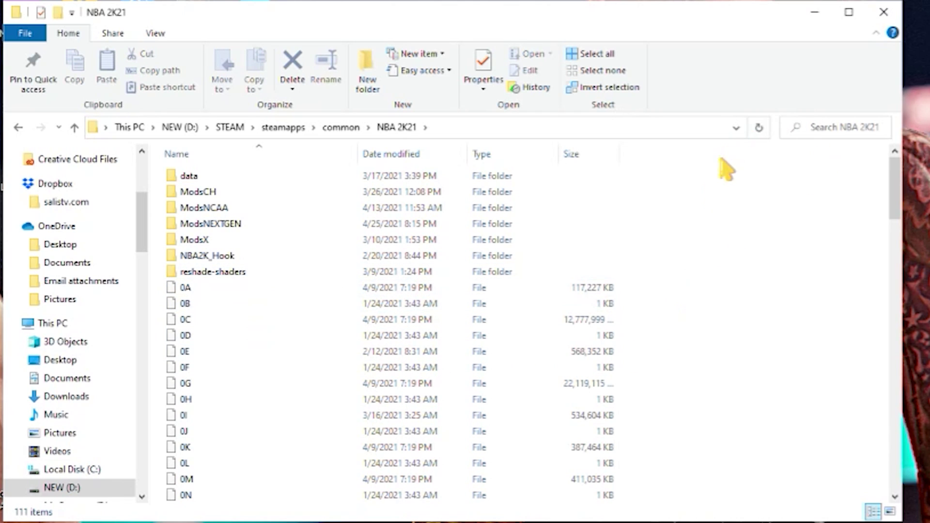
- Scroll down and back up through the NBA 2K21 game folder's files
{"action": "scroll", "coordinate": [660, 249], "scroll_direction": "down", "scroll_amount": 5}
{"action": "scroll", "coordinate": [339, 205], "scroll_direction": "down", "scroll_amount": 17}
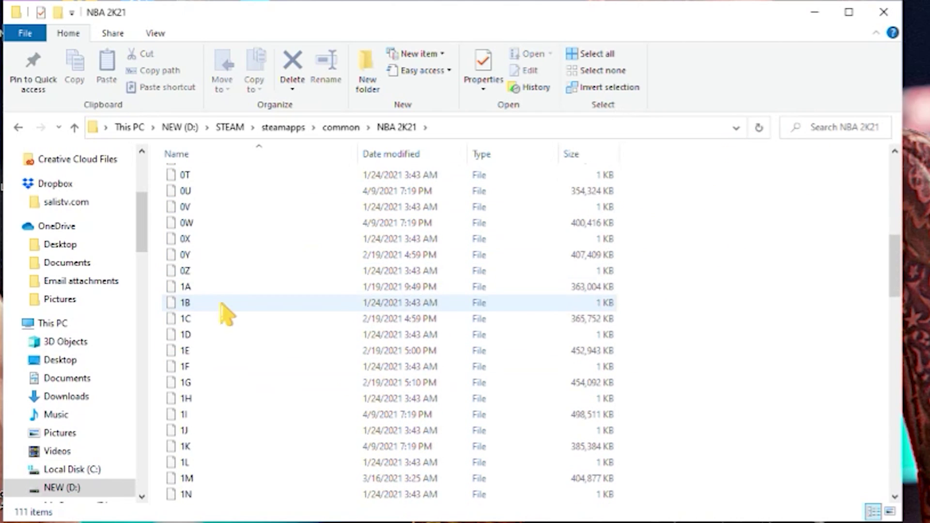
{"action": "scroll", "coordinate": [305, 268], "scroll_direction": "down", "scroll_amount": 8}
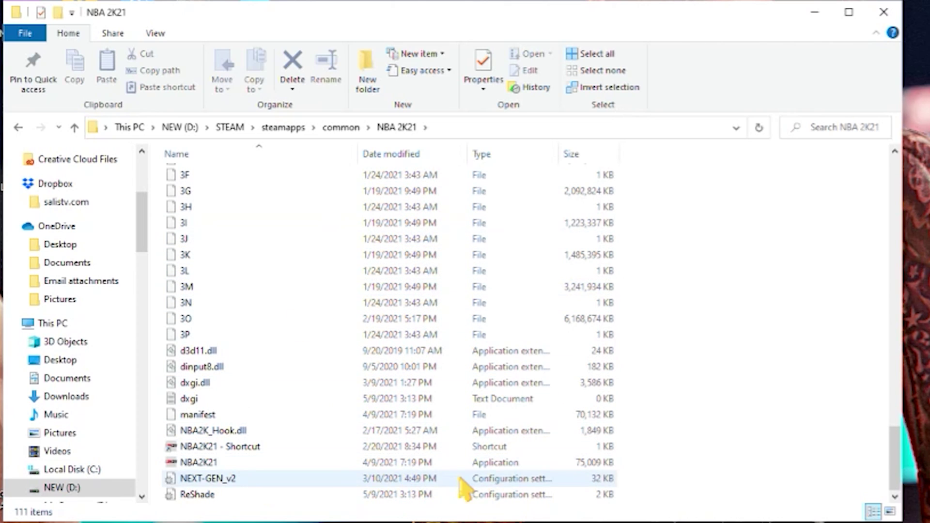
{"action": "scroll", "coordinate": [532, 261], "scroll_direction": "up", "scroll_amount": 3}
{"action": "scroll", "coordinate": [533, 261], "scroll_direction": "up", "scroll_amount": 17}
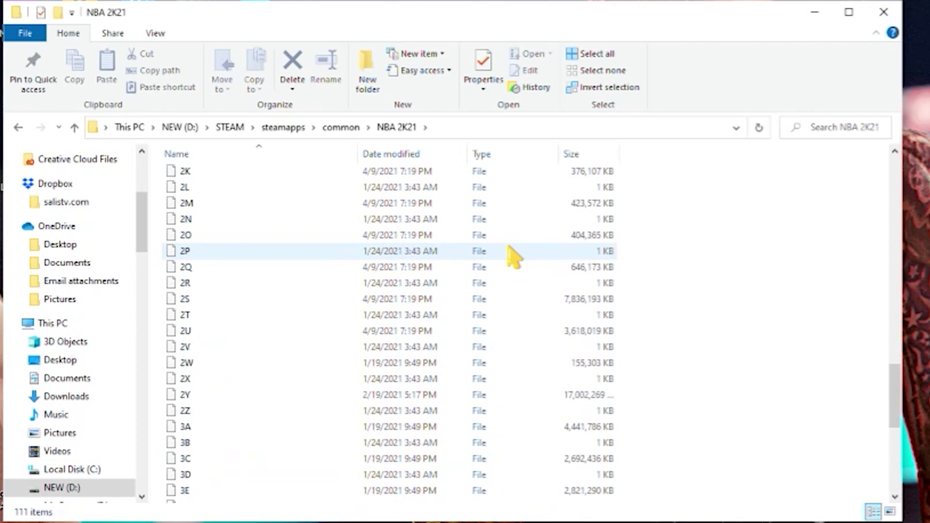
{"action": "scroll", "coordinate": [502, 288], "scroll_direction": "up", "scroll_amount": 5}
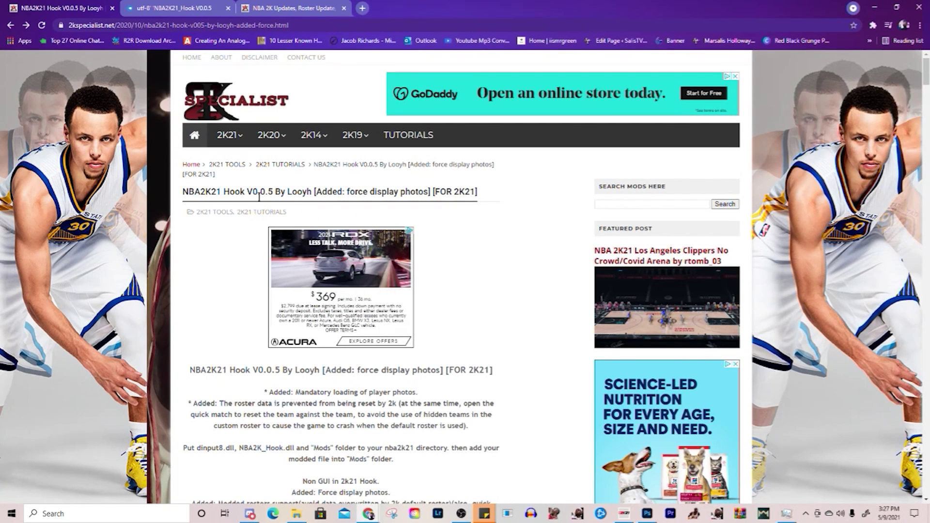
- Scroll down the NBA2K21 Hook V0.0.5 post and follow its PROCEED TO DOWNLOAD link
{"action": "scroll", "coordinate": [242, 232], "scroll_direction": "down", "scroll_amount": 2}
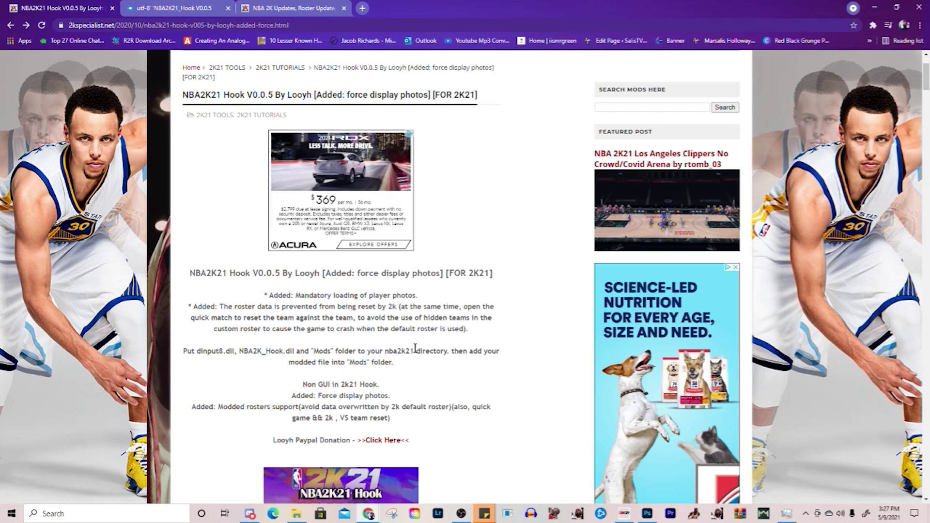
{"action": "scroll", "coordinate": [415, 347], "scroll_direction": "down", "scroll_amount": 5}
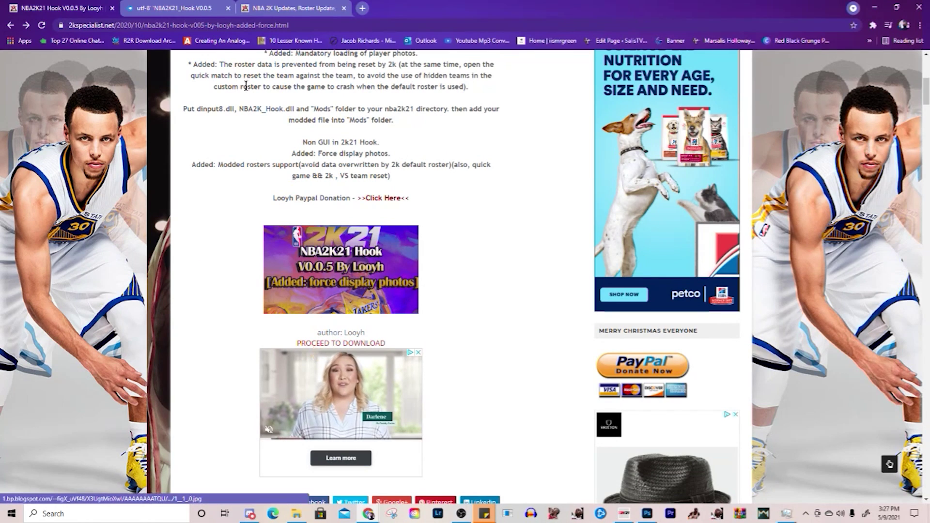
{"action": "left_click", "coordinate": [341, 342]}
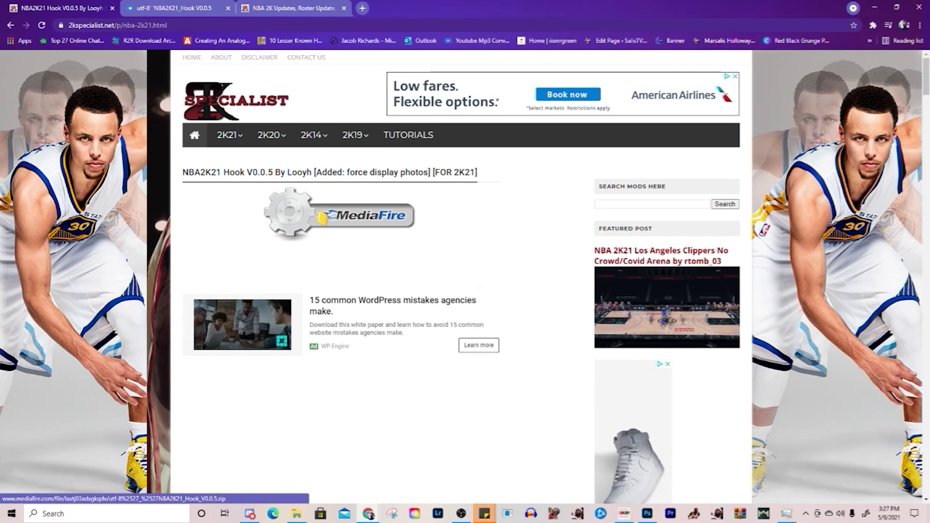
- Open the MediaFire link in a new tab, download the hook zip and open it
{"action": "right_click", "coordinate": [321, 219]}
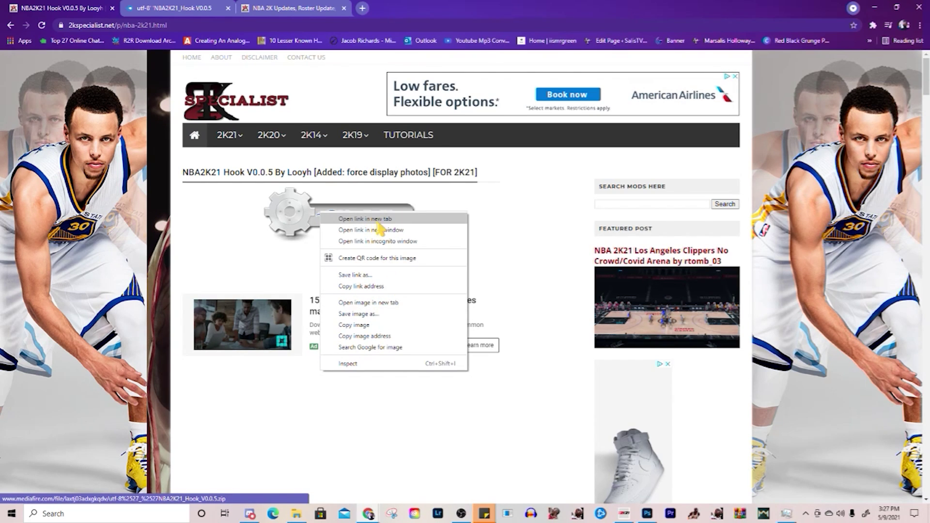
{"action": "left_click", "coordinate": [188, 7]}
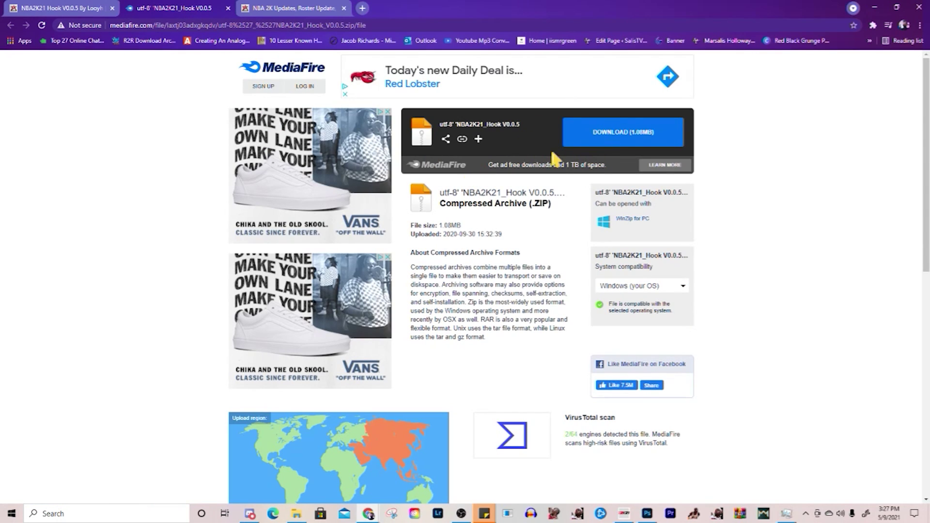
{"action": "left_click", "coordinate": [600, 140]}
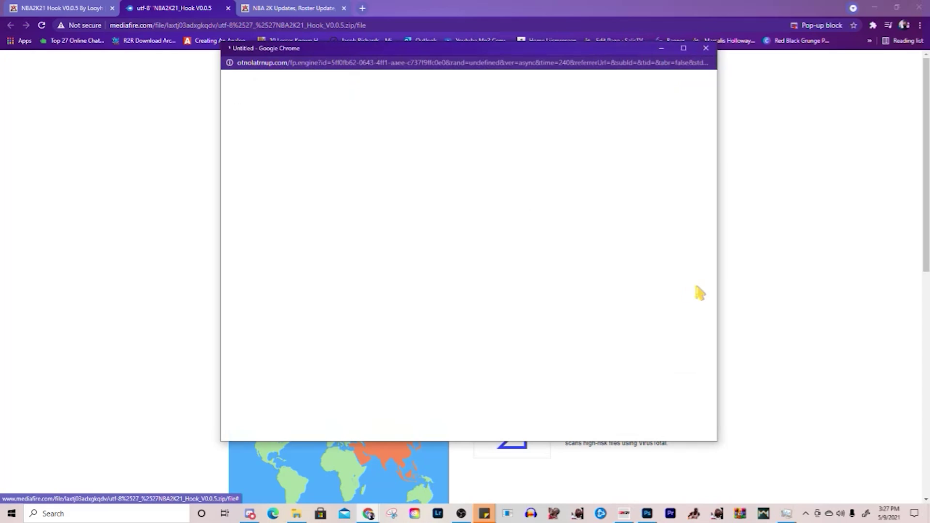
{"action": "left_click", "coordinate": [704, 49]}
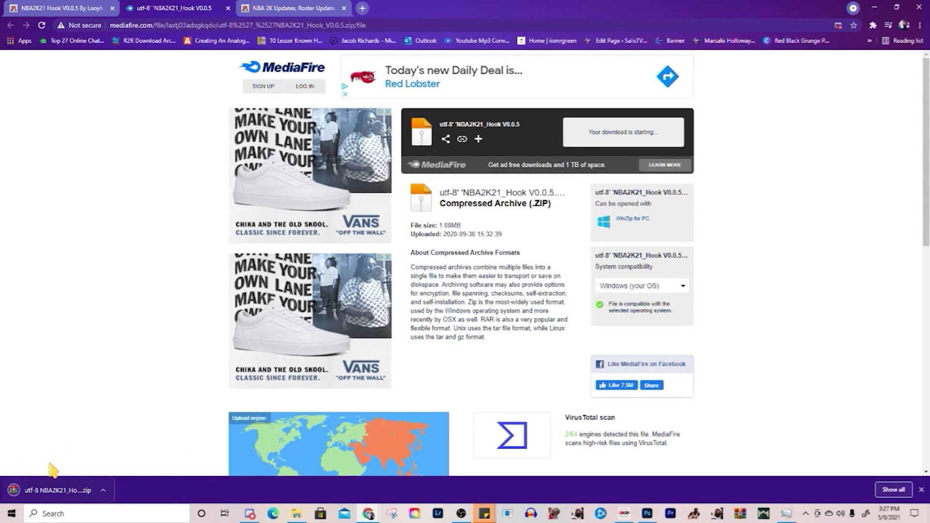
{"action": "left_click", "coordinate": [49, 498]}
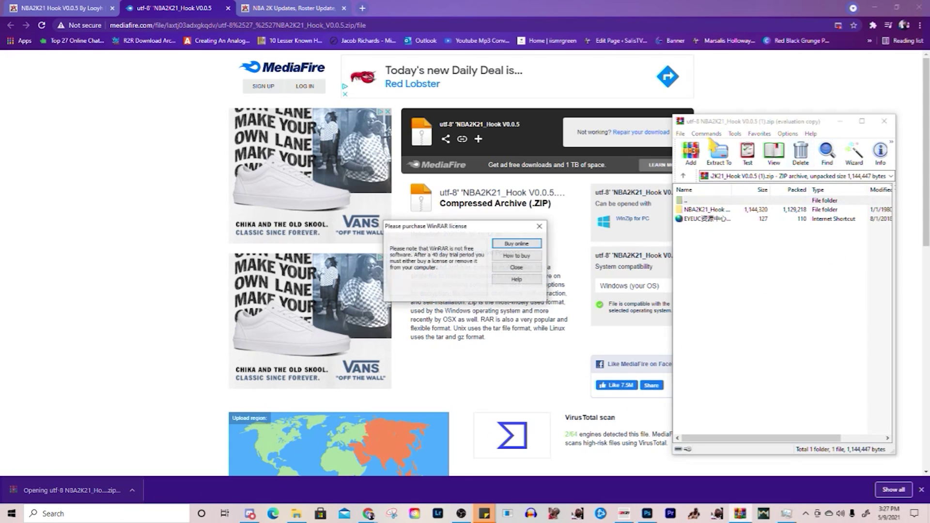
- Dismiss the WinRAR license reminder and open the NBA2K21_Hook V0.0.5 folder
{"action": "left_click", "coordinate": [502, 269]}
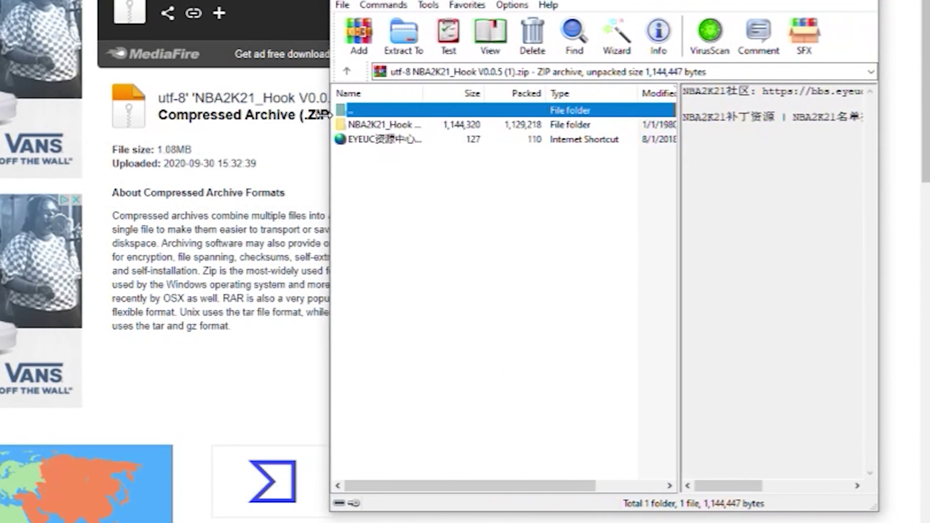
{"action": "left_click_drag", "start_coordinate": [329, 114], "coordinate": [327, 115]}
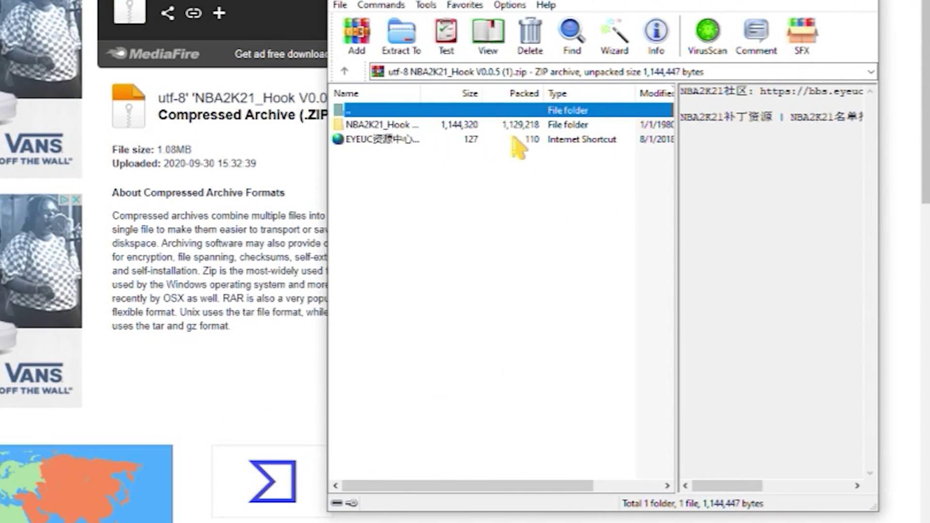
{"action": "double_click", "coordinate": [408, 128]}
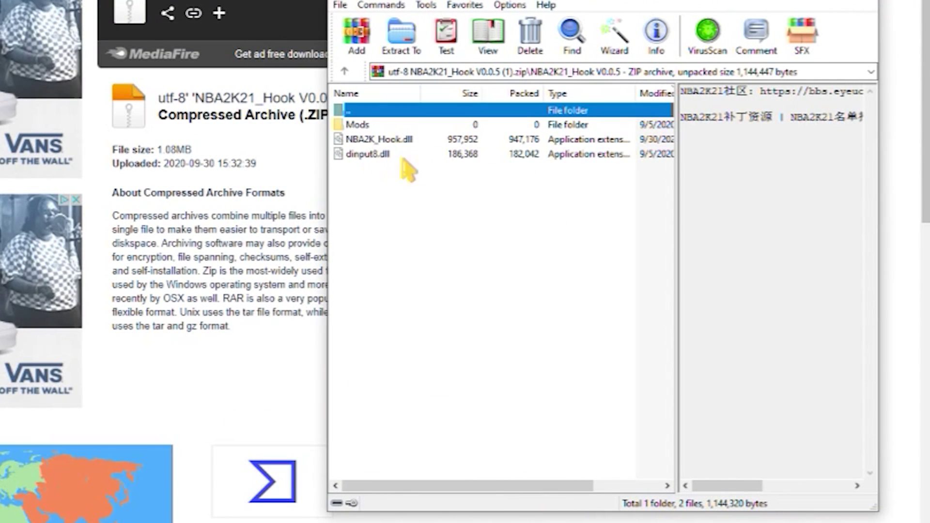
- Select Mods, NBA2K_Hook.dll and dinput8.dll and drag them onto the NBA 2K21 folder
{"action": "left_click", "coordinate": [390, 178]}
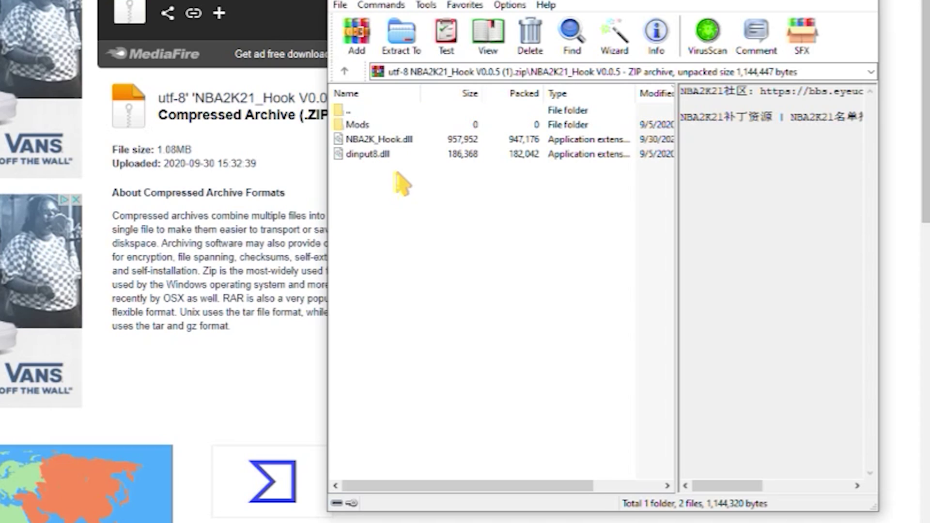
{"action": "left_click_drag", "start_coordinate": [394, 173], "coordinate": [383, 125]}
{"action": "left_click_drag", "start_coordinate": [383, 125], "coordinate": [437, 124]}
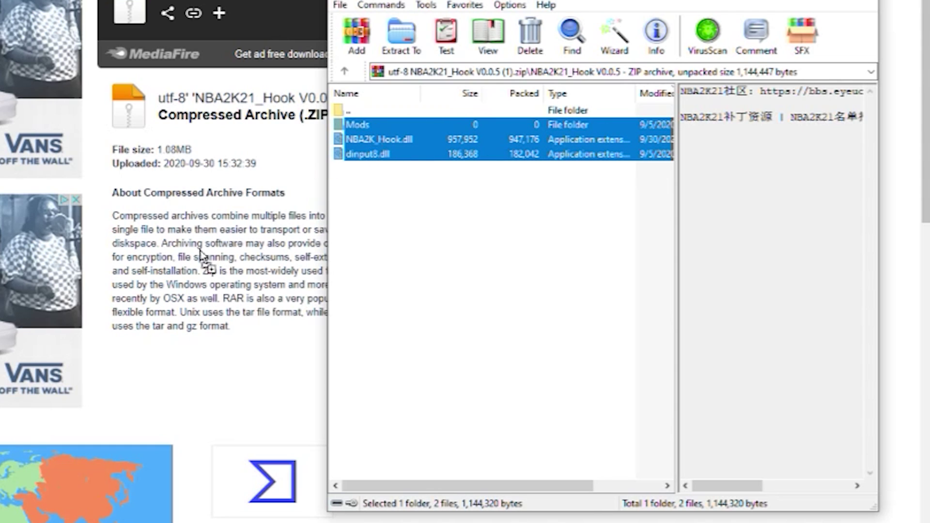
{"action": "left_click_drag", "start_coordinate": [203, 257], "coordinate": [9, 513]}
{"action": "left_click_drag", "start_coordinate": [407, 434], "coordinate": [452, 336]}
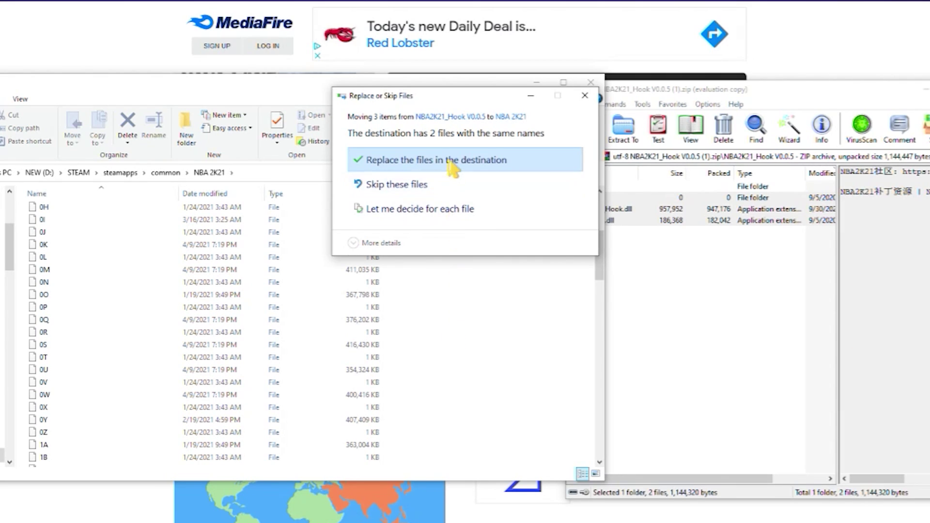
- Replace the two same-named files and retry the move after the Folder In Use error
{"action": "left_click", "coordinate": [426, 164]}
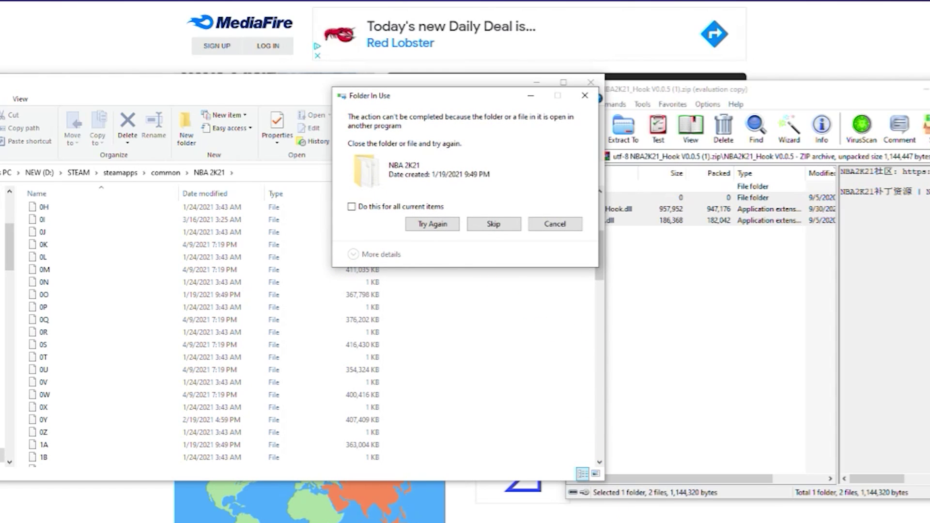
{"action": "mouse_move", "coordinate": [661, 522]}
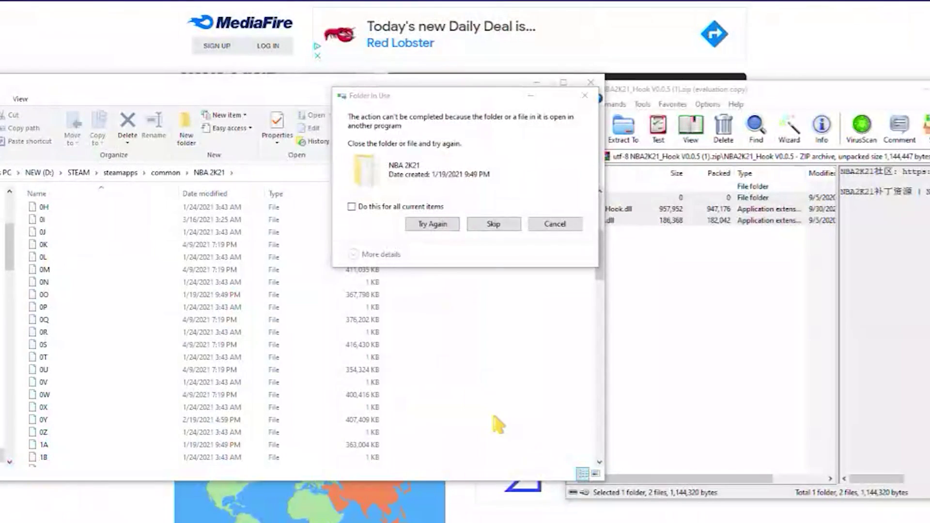
{"action": "left_click", "coordinate": [437, 225]}
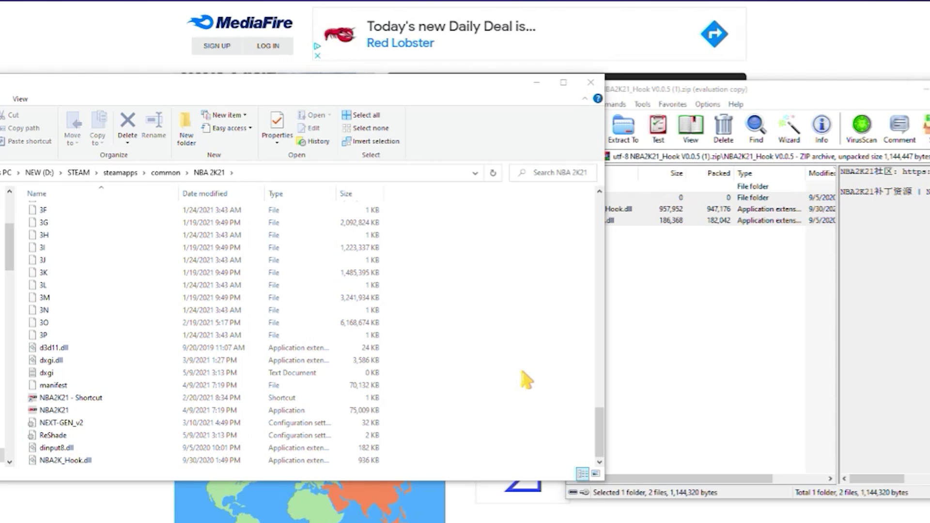
{"action": "scroll", "coordinate": [486, 357], "scroll_direction": "up", "scroll_amount": 20}
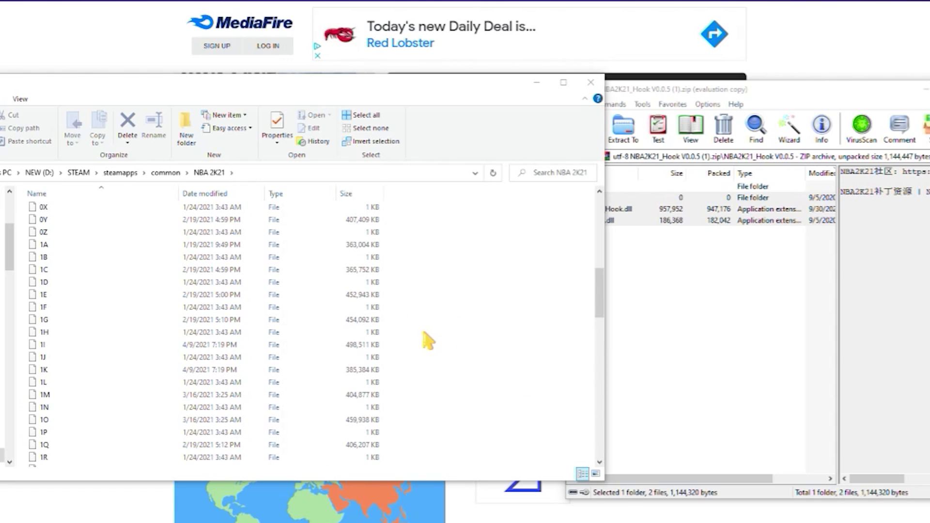
{"action": "scroll", "coordinate": [410, 339], "scroll_direction": "up", "scroll_amount": 5}
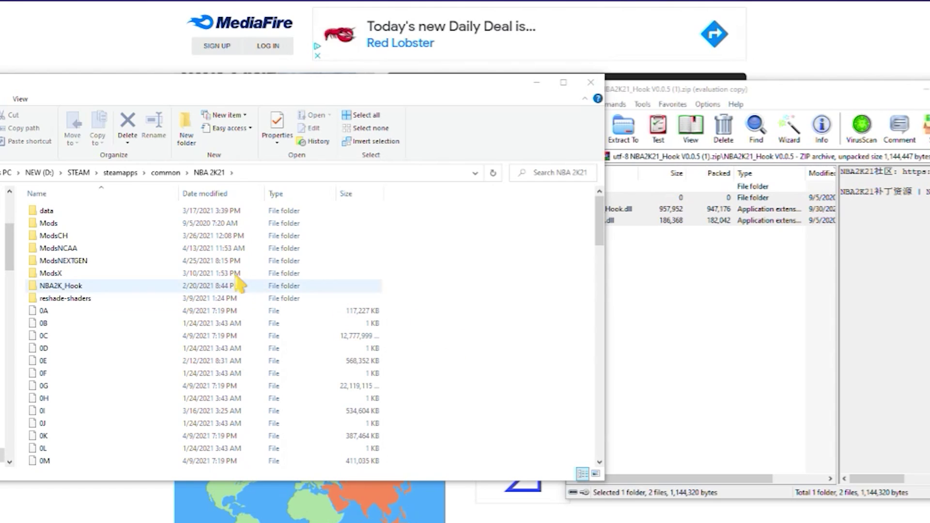
{"action": "scroll", "coordinate": [189, 363], "scroll_direction": "down", "scroll_amount": 20}
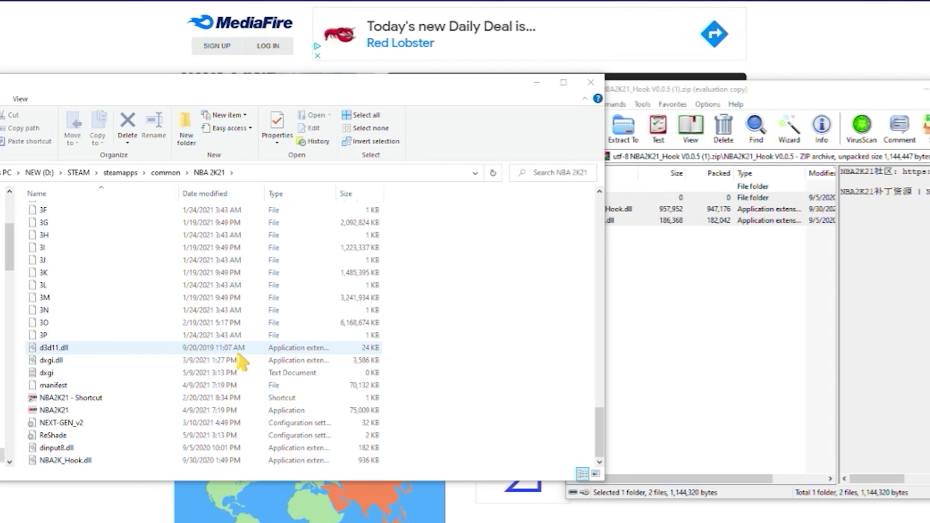
{"action": "scroll", "coordinate": [240, 359], "scroll_direction": "up", "scroll_amount": 2}
{"action": "scroll", "coordinate": [240, 358], "scroll_direction": "up", "scroll_amount": 20}
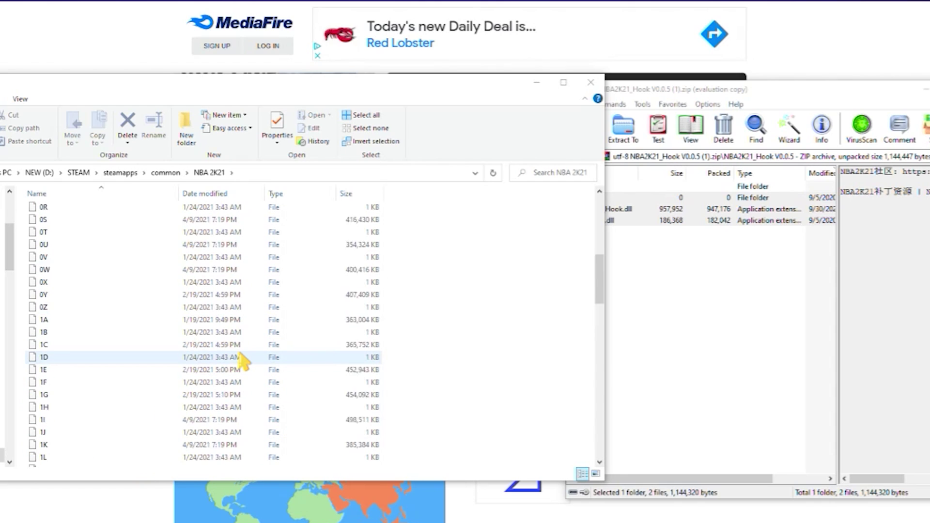
{"action": "scroll", "coordinate": [239, 355], "scroll_direction": "up", "scroll_amount": 4}
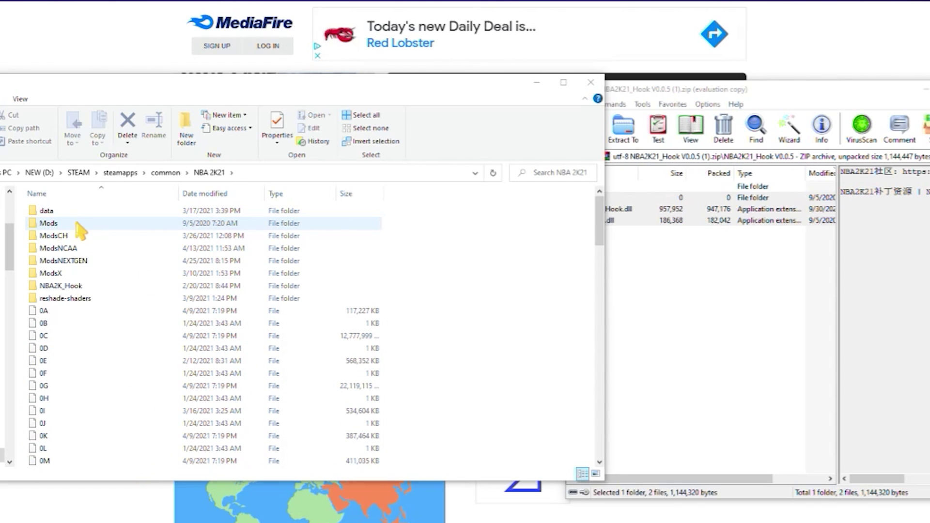
{"action": "left_click", "coordinate": [67, 224]}
{"action": "double_click", "coordinate": [66, 224]}
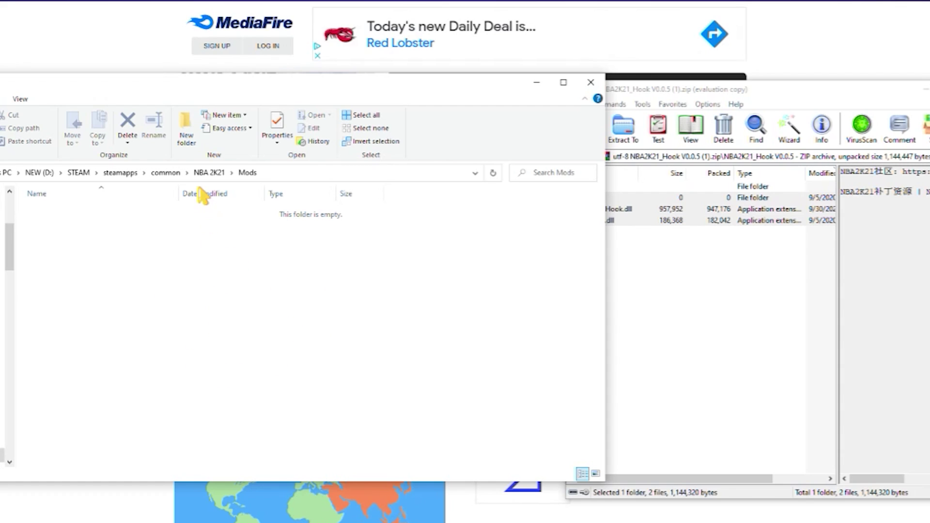
{"action": "left_click", "coordinate": [209, 173]}
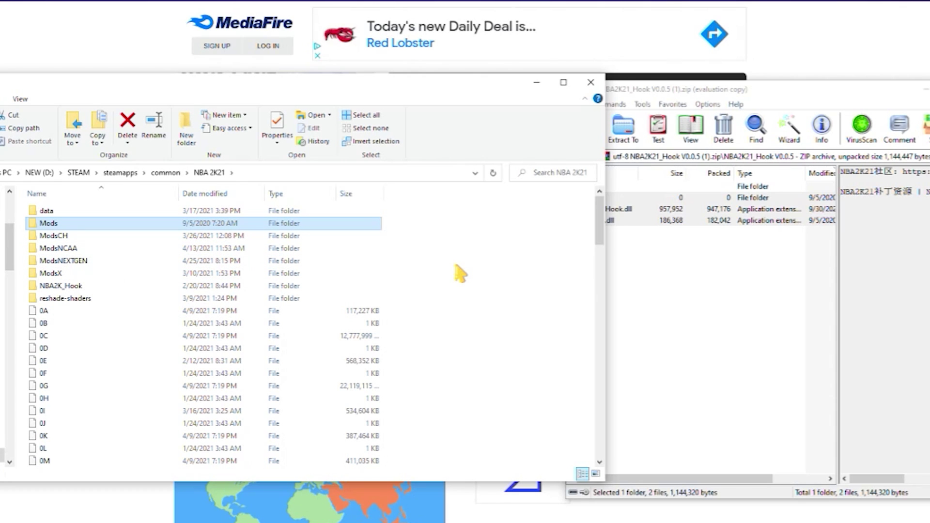
{"action": "scroll", "coordinate": [459, 272], "scroll_direction": "down", "scroll_amount": 2}
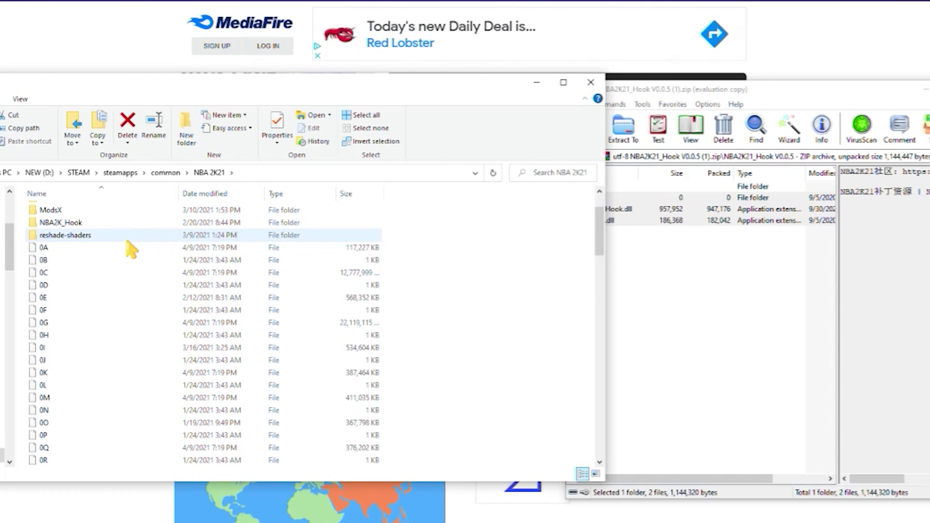
{"action": "scroll", "coordinate": [384, 245], "scroll_direction": "up", "scroll_amount": 2}
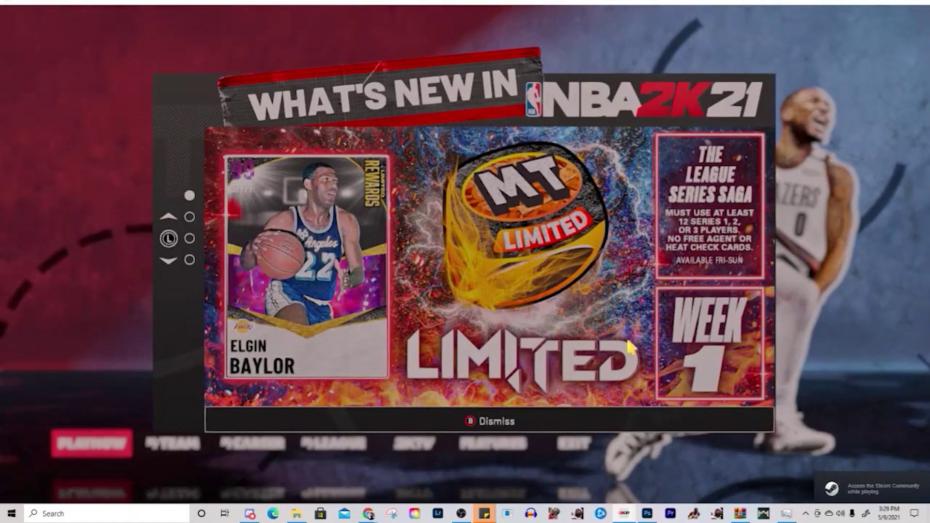
- Dismiss What's New, then start Quick Play from PLAY NOW
{"action": "left_click", "coordinate": [649, 426]}
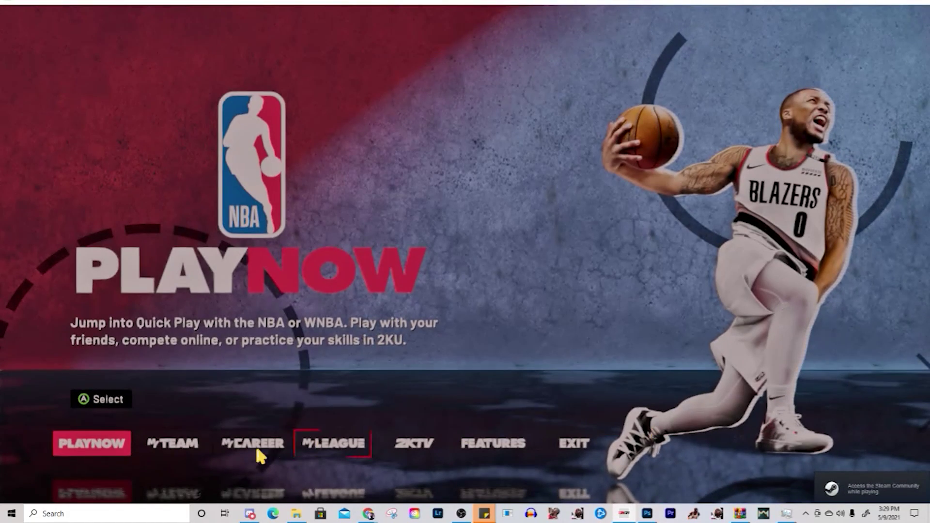
{"action": "left_click", "coordinate": [96, 449]}
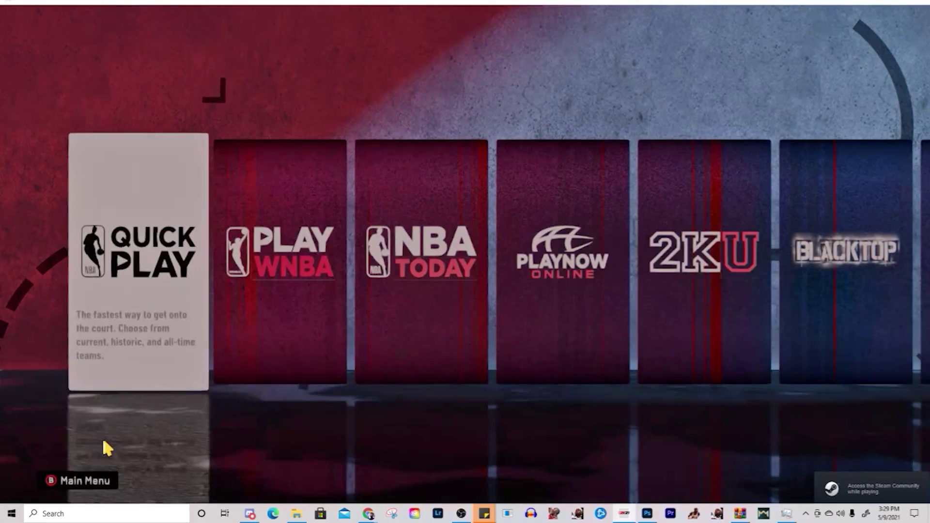
{"action": "left_click", "coordinate": [107, 448]}
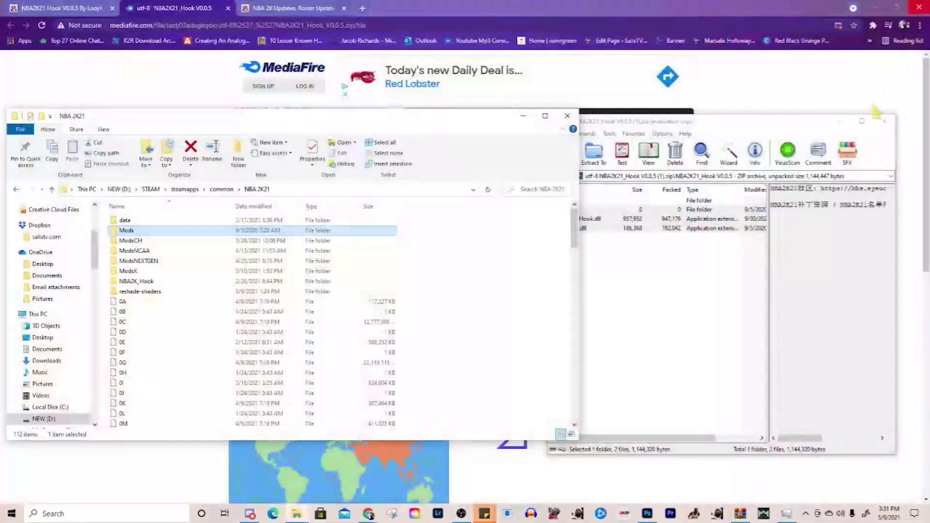
- Rename the Mods folder to ModsRandom
{"action": "left_click", "coordinate": [143, 254]}
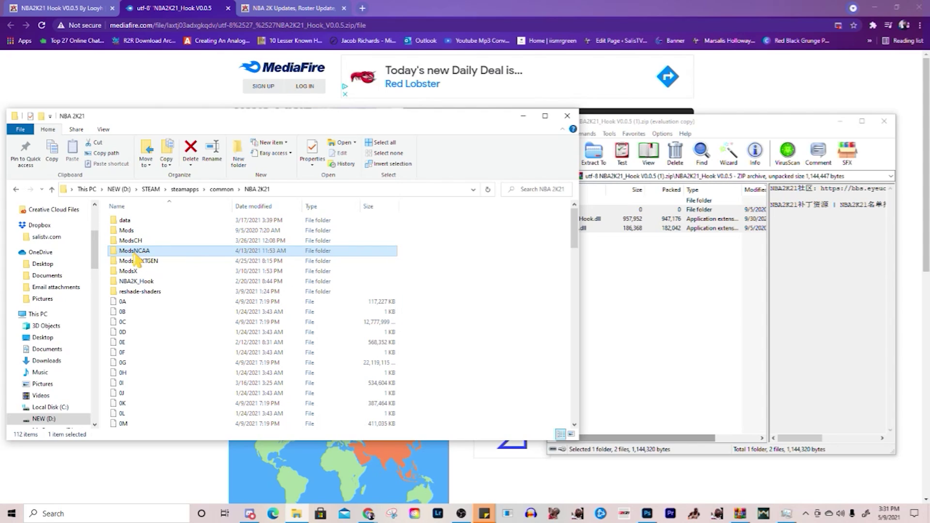
{"action": "left_click", "coordinate": [144, 231]}
{"action": "right_click", "coordinate": [151, 232]}
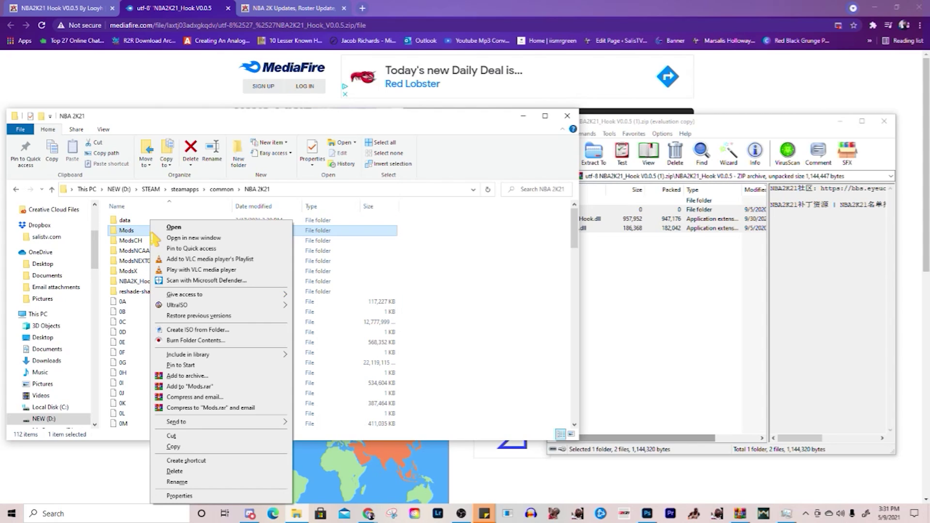
{"action": "left_click", "coordinate": [213, 481]}
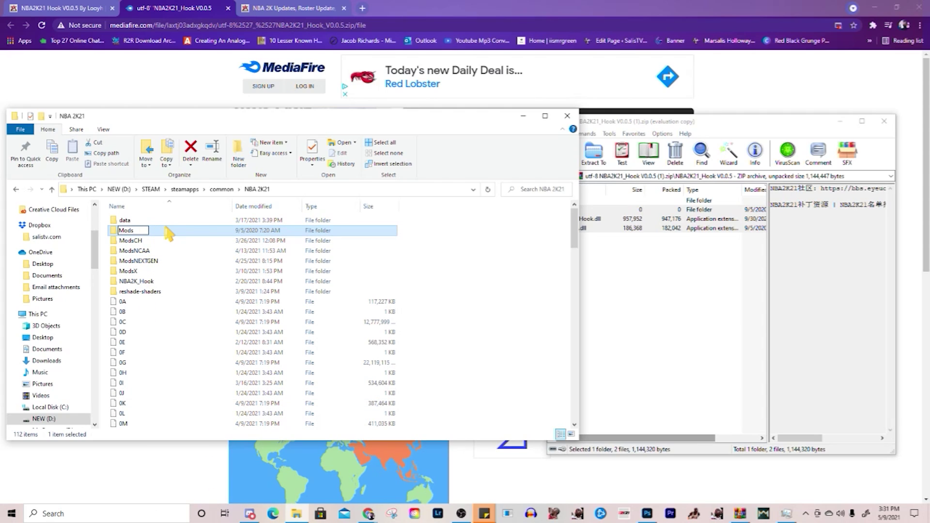
{"action": "type", "text": "Random"}
{"action": "key", "text": "Return"}
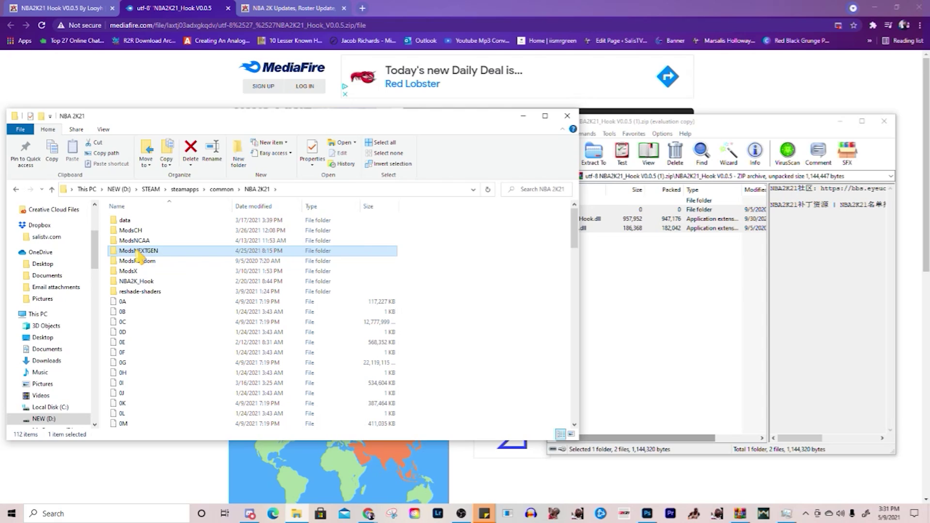
- Rename ModsNCAA to Mods, check its contents, then return to the NBA 2K21 folder
{"action": "left_click", "coordinate": [145, 240]}
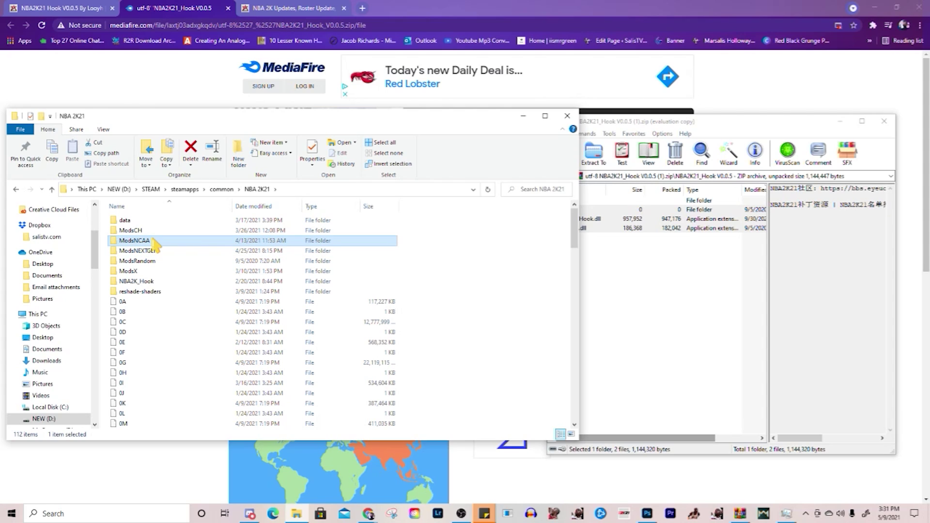
{"action": "right_click", "coordinate": [153, 240]}
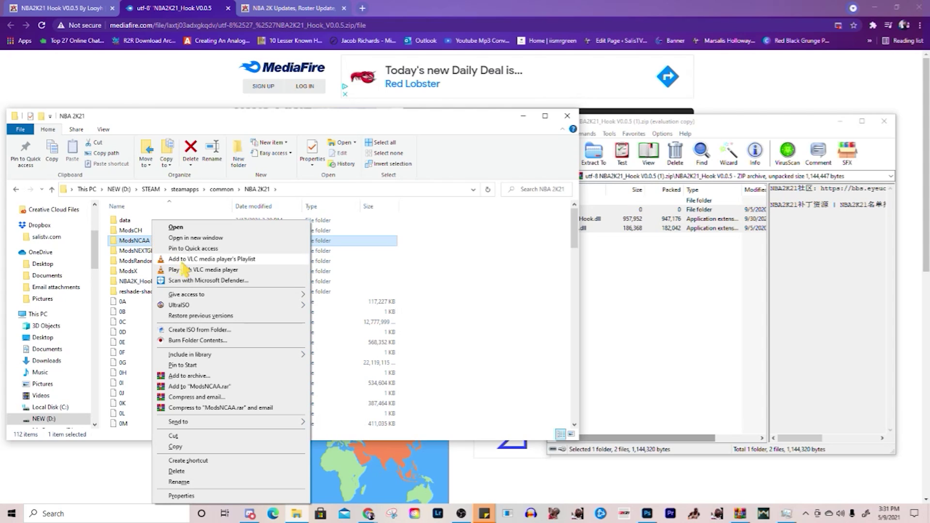
{"action": "left_click", "coordinate": [199, 483]}
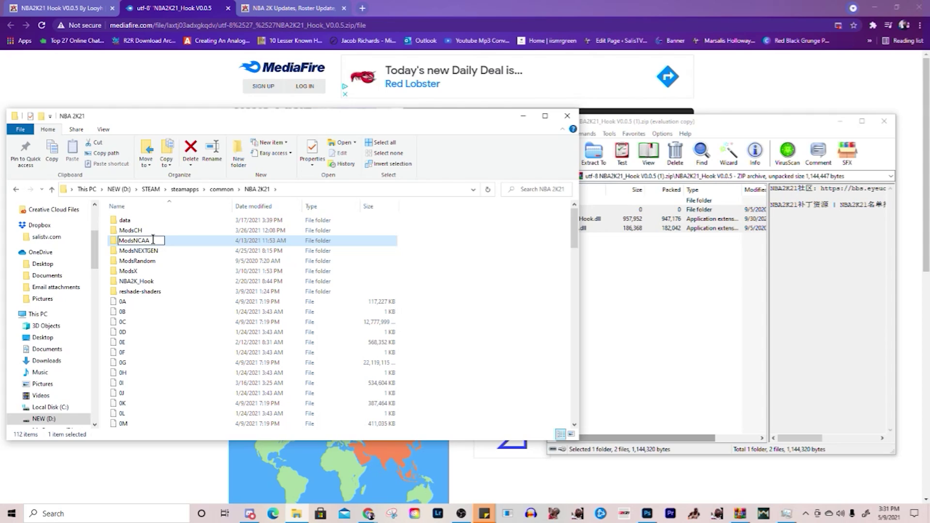
{"action": "key", "text": "BackSpace"}
{"action": "key", "text": "BackSpace"}
{"action": "key", "text": "BackSpace"}
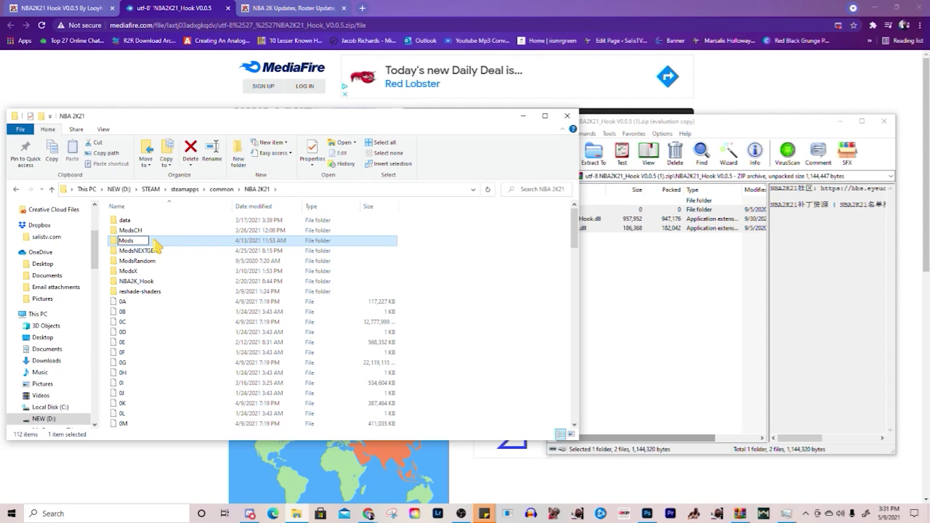
{"action": "key", "text": "Return"}
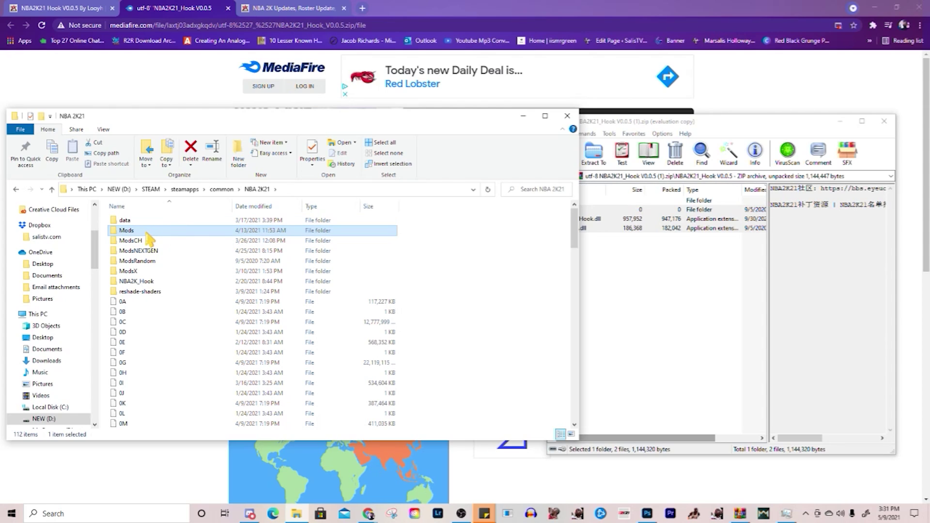
{"action": "double_click", "coordinate": [153, 233]}
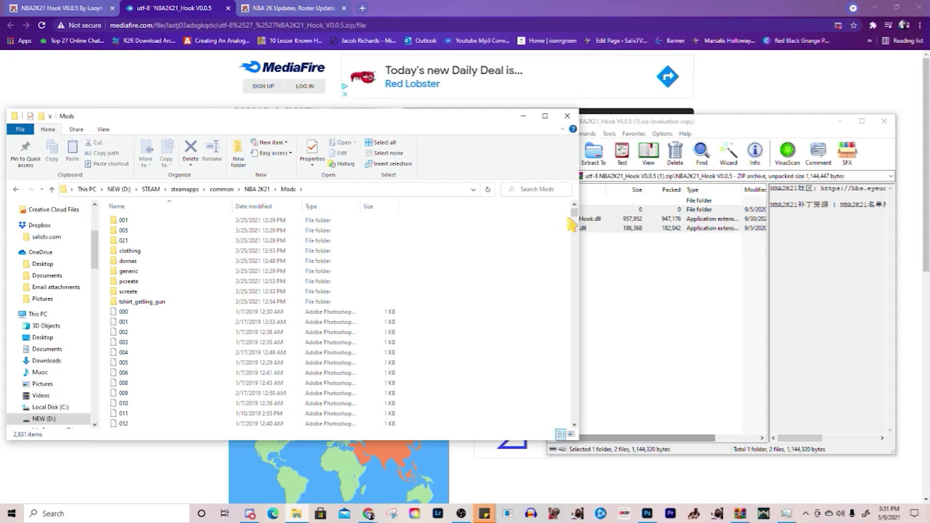
{"action": "mouse_move", "coordinate": [573, 220]}
{"action": "left_mouse_down"}
{"action": "mouse_move", "coordinate": [584, 294]}
{"action": "mouse_move", "coordinate": [571, 426]}
{"action": "mouse_move", "coordinate": [556, 254]}
{"action": "mouse_move", "coordinate": [571, 209]}
{"action": "left_mouse_up"}
{"action": "left_click", "coordinate": [263, 189]}
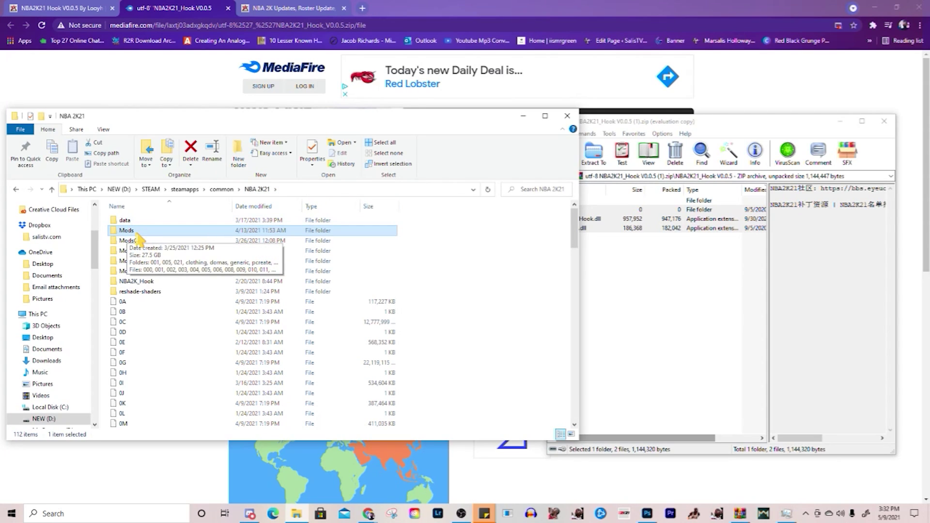
- Launch NBA 2K21, load the mm2k21 roster and switch the home college team
{"action": "left_click", "coordinate": [625, 513]}
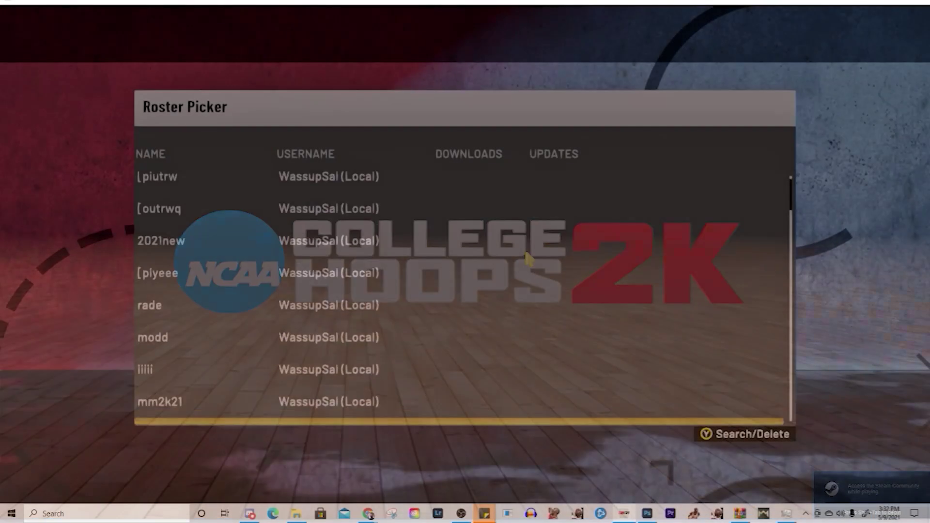
{"action": "key", "text": "Up"}
{"action": "key", "text": "Return"}
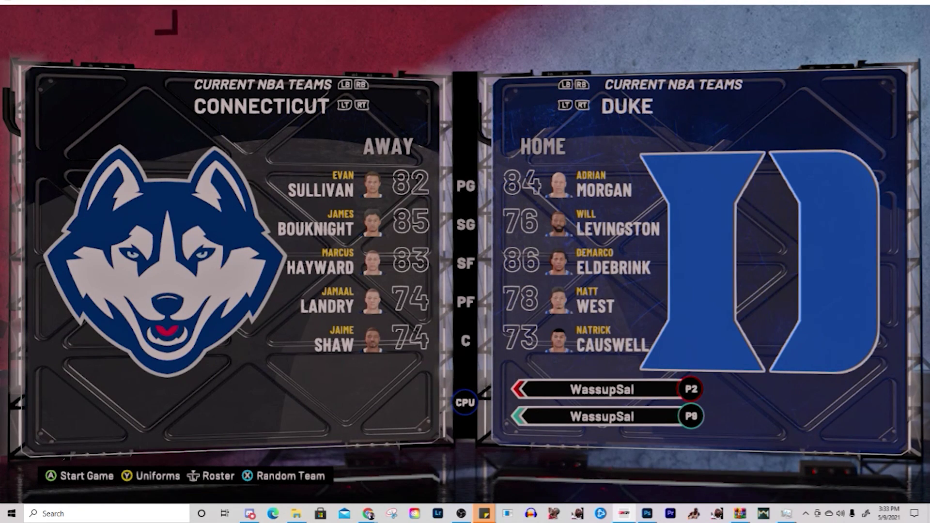
{"action": "key", "text": "Left"}
{"action": "key", "text": "Left"}
{"action": "key", "text": "Left"}
{"action": "key", "text": "Left"}
{"action": "key", "text": "Left"}
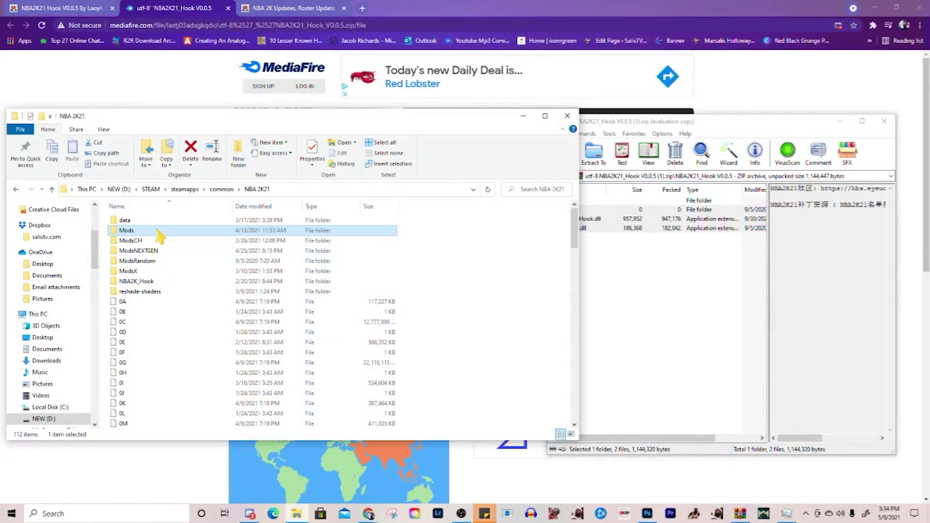
- Rename the Mods folder to ModsNCAA
{"action": "right_click", "coordinate": [155, 230]}
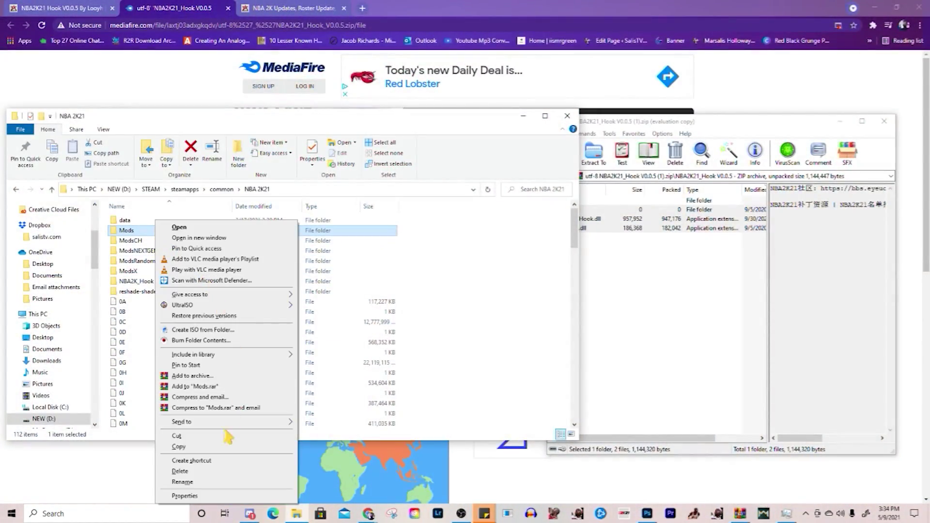
{"action": "left_click", "coordinate": [232, 481]}
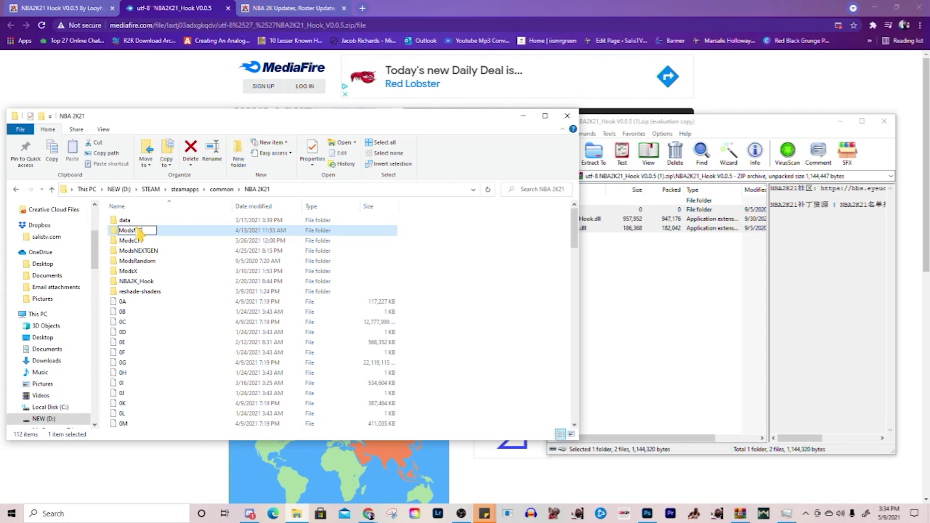
{"action": "type", "text": "ModsNCAA"}
{"action": "key", "text": "Return"}
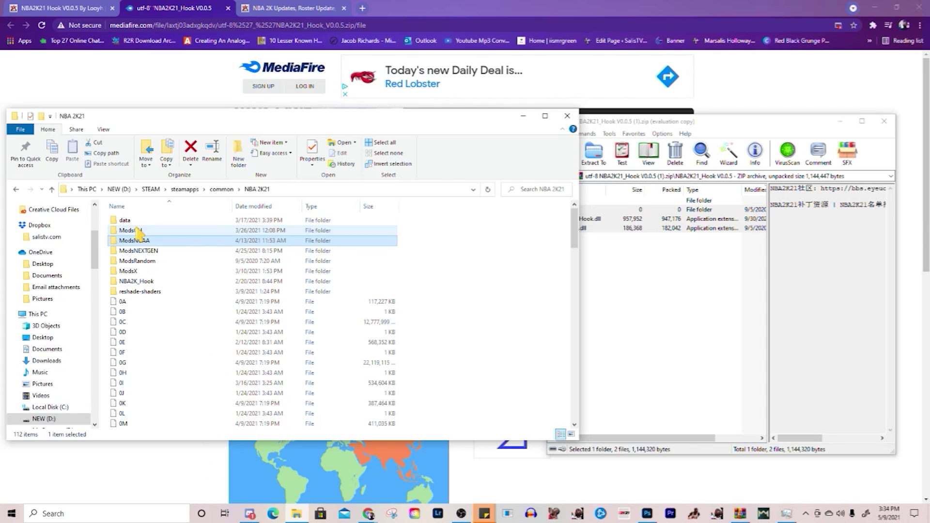
- Rename ModsRandom to Mods and return to the 2kspecialist scoreboard results
{"action": "right_click", "coordinate": [145, 261]}
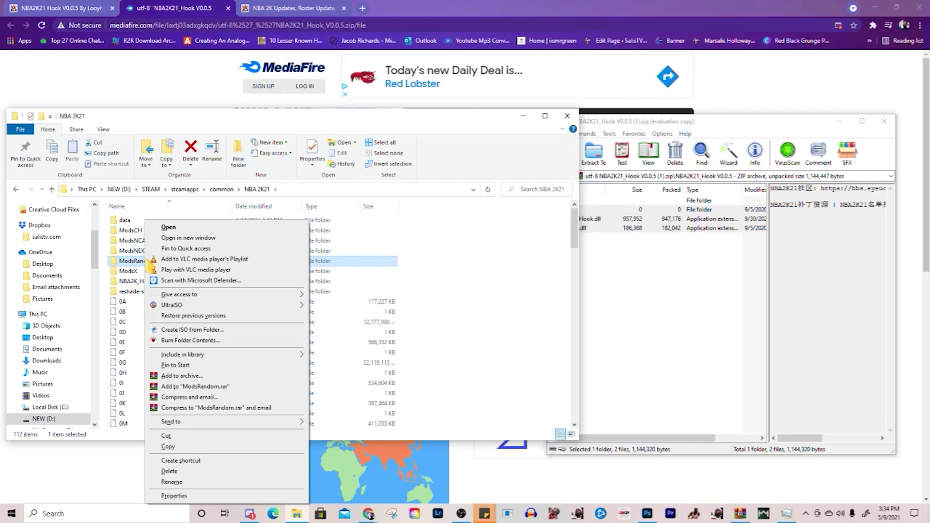
{"action": "left_click", "coordinate": [220, 482]}
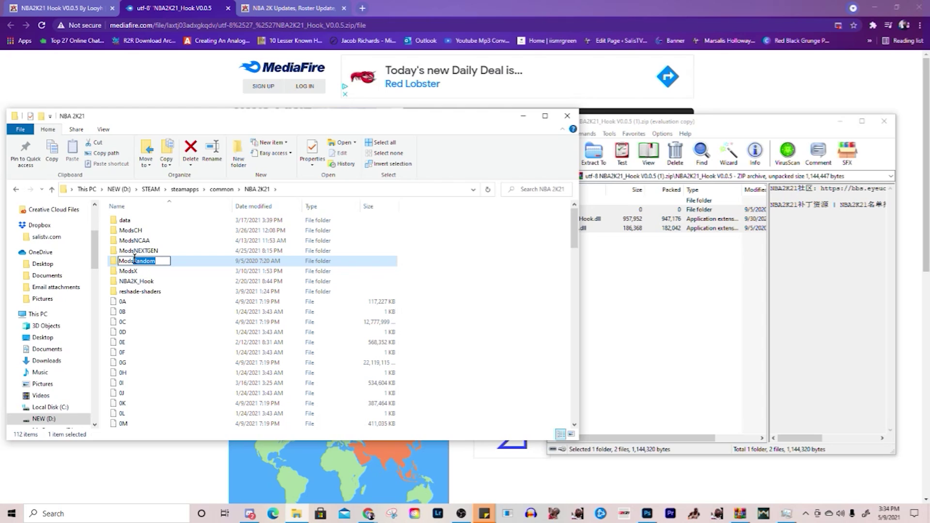
{"action": "key", "text": "BackSpace"}
{"action": "key", "text": "Return"}
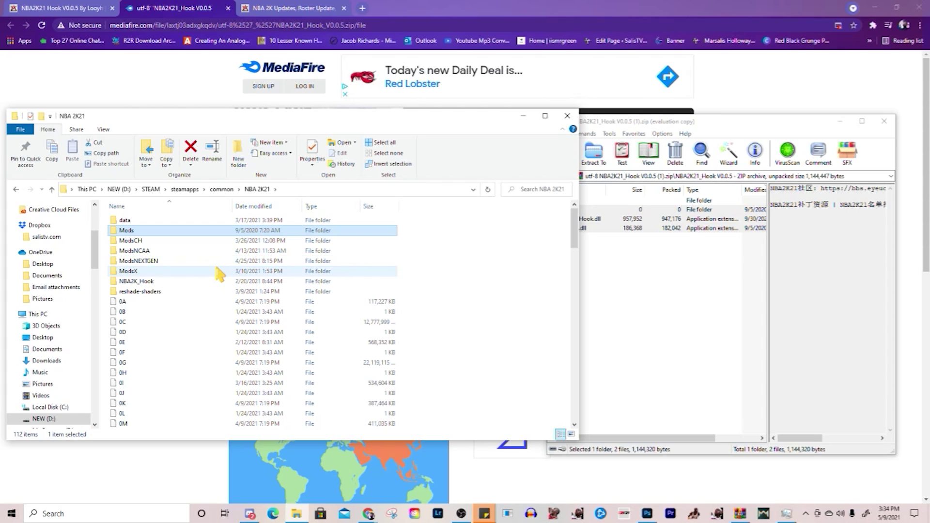
{"action": "left_click", "coordinate": [275, 6]}
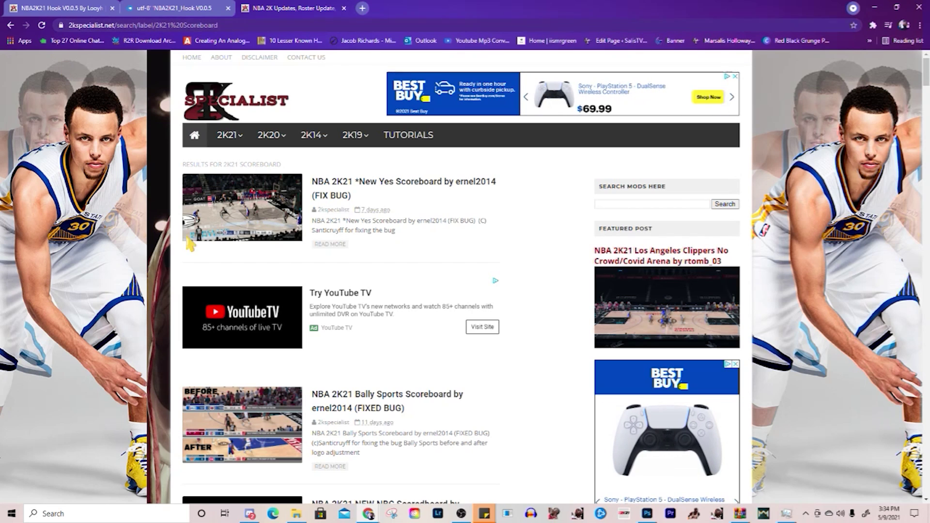
- Open the NBA 2K21 *New Yes Scoreboard post and go to its download page
{"action": "scroll", "coordinate": [396, 254], "scroll_direction": "down", "scroll_amount": 5}
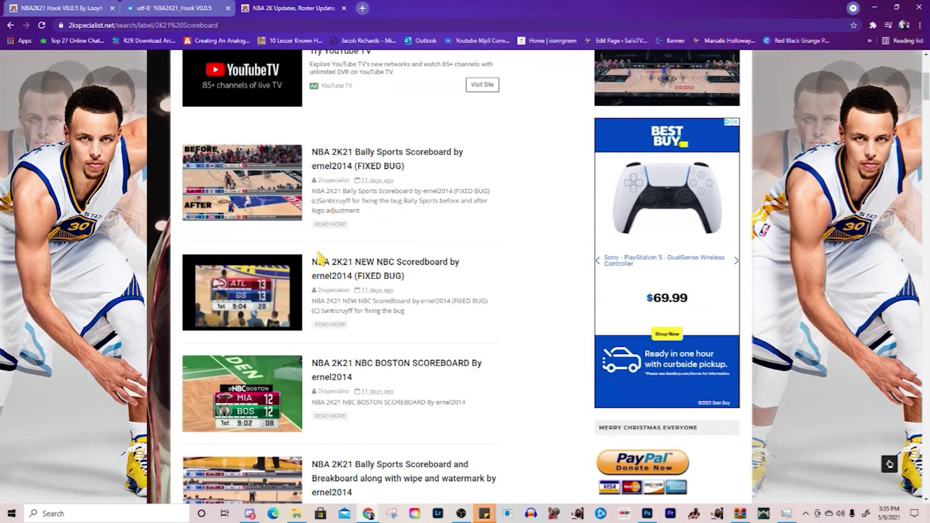
{"action": "scroll", "coordinate": [345, 301], "scroll_direction": "down", "scroll_amount": 6}
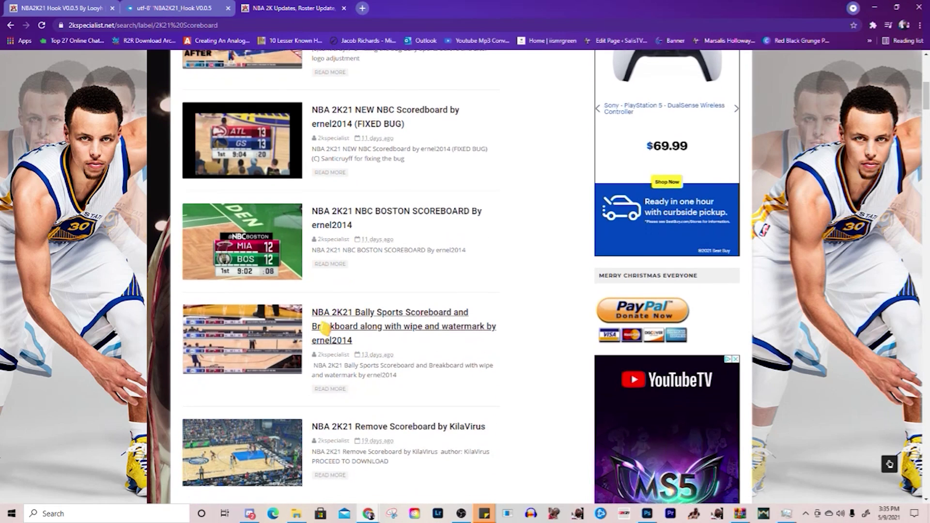
{"action": "scroll", "coordinate": [387, 367], "scroll_direction": "down", "scroll_amount": 2}
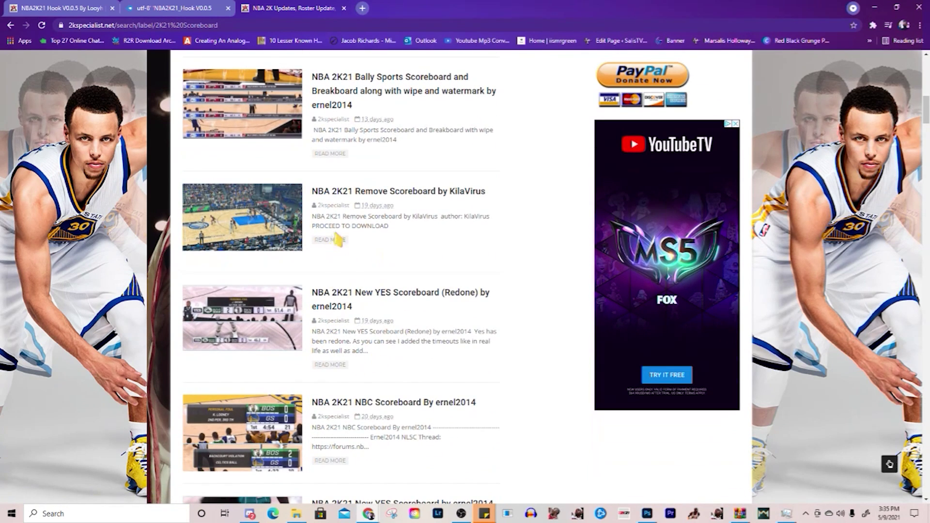
{"action": "scroll", "coordinate": [376, 334], "scroll_direction": "down", "scroll_amount": 5}
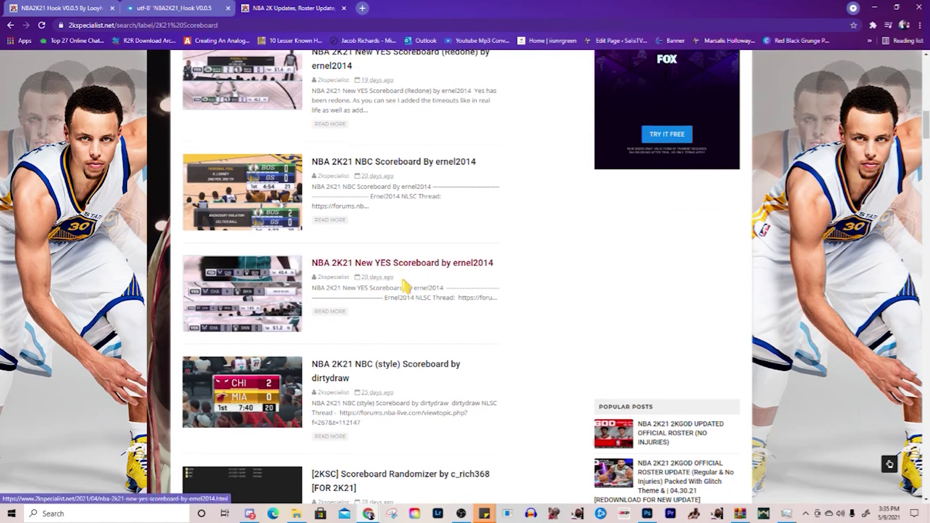
{"action": "scroll", "coordinate": [410, 283], "scroll_direction": "up", "scroll_amount": 15}
{"action": "left_click", "coordinate": [380, 192]}
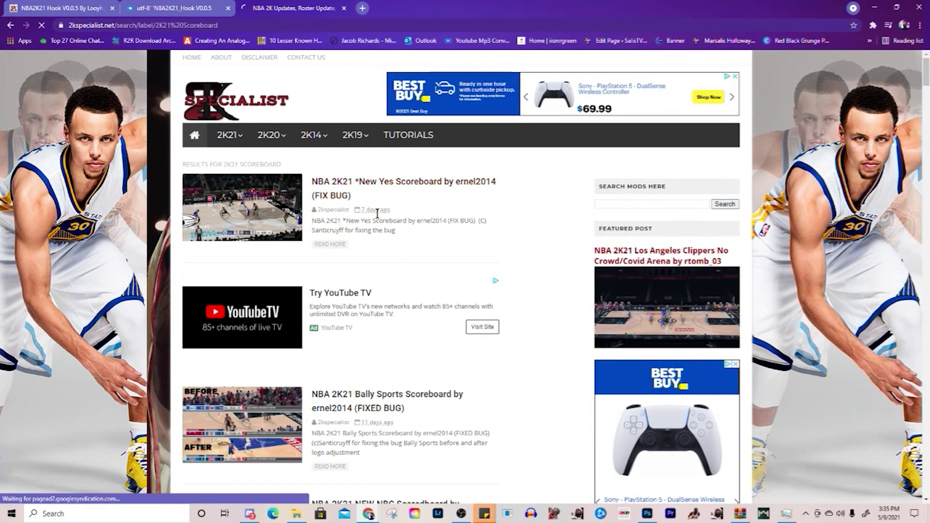
{"action": "scroll", "coordinate": [387, 300], "scroll_direction": "down", "scroll_amount": 5}
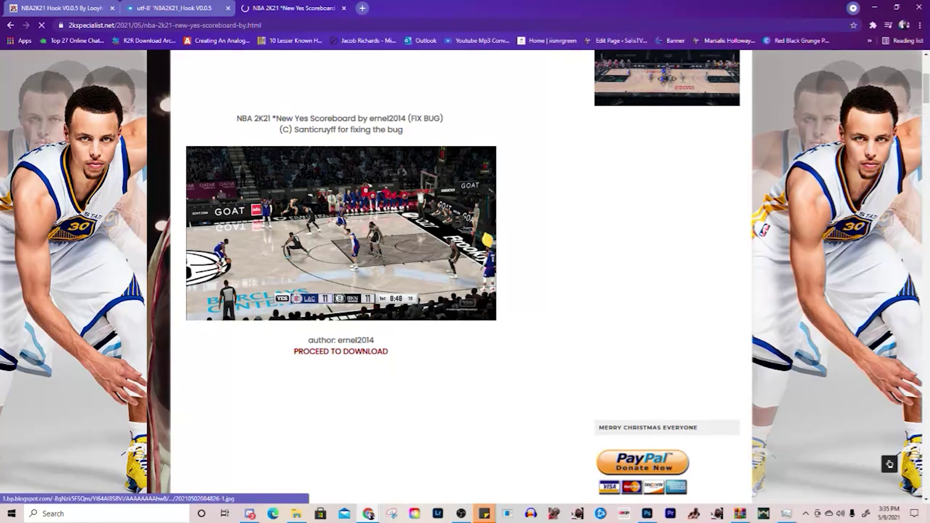
{"action": "left_click", "coordinate": [341, 349]}
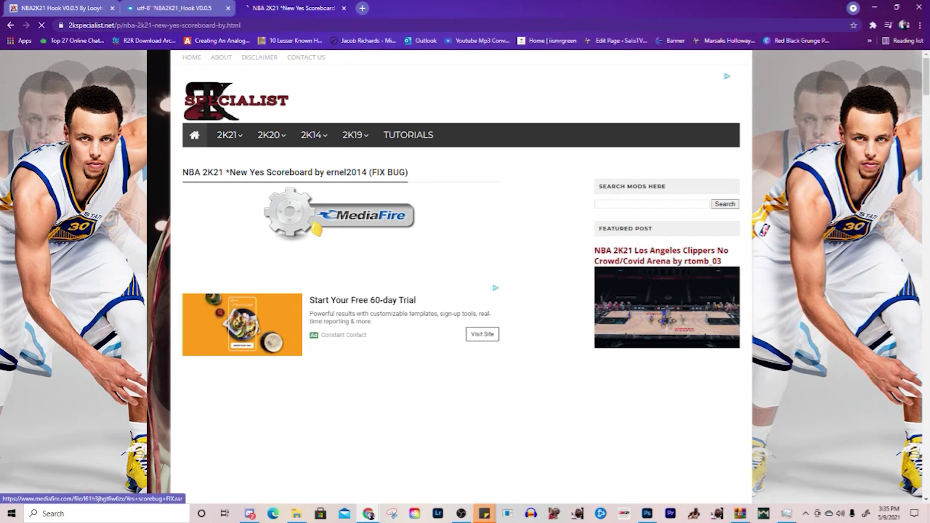
- Download Yes scorebug FIX.rar from MediaFire in a new tab and open it
{"action": "right_click", "coordinate": [327, 219]}
{"action": "left_click", "coordinate": [366, 227]}
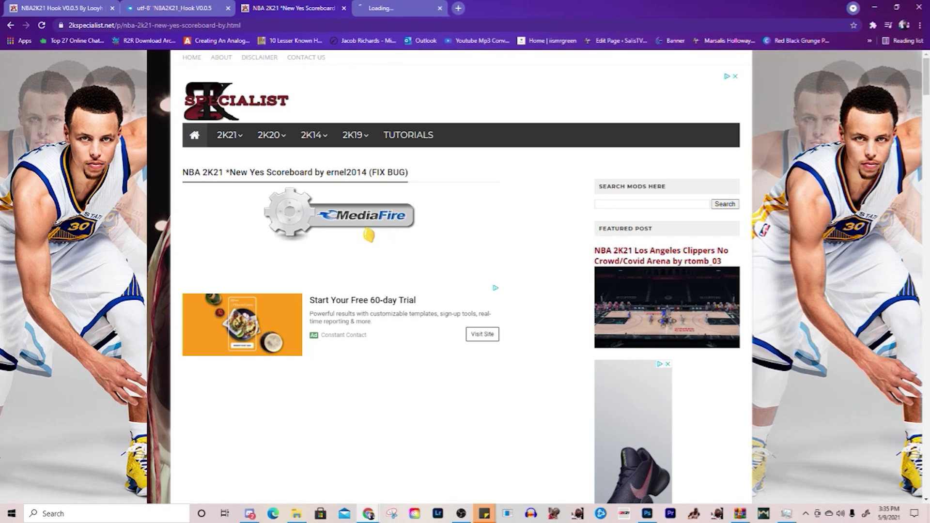
{"action": "left_click", "coordinate": [387, 8]}
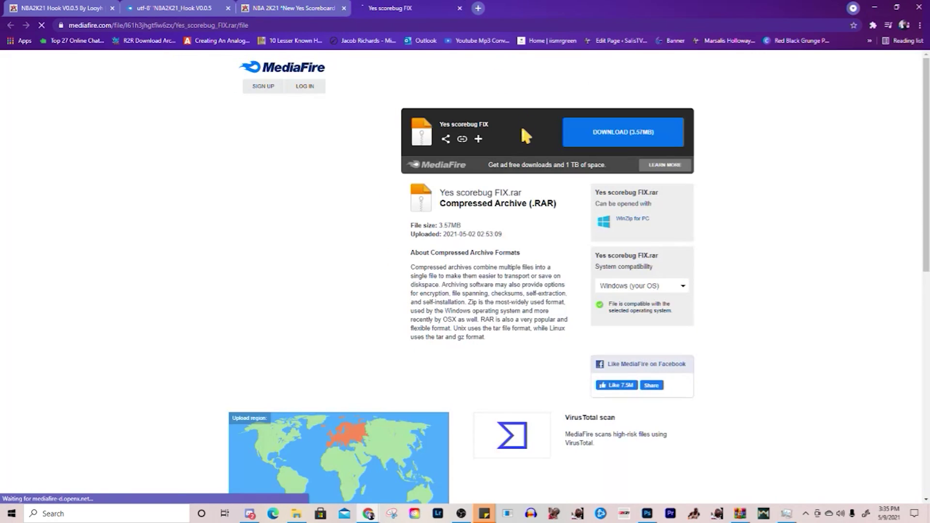
{"action": "left_click", "coordinate": [601, 135]}
{"action": "left_click", "coordinate": [705, 49]}
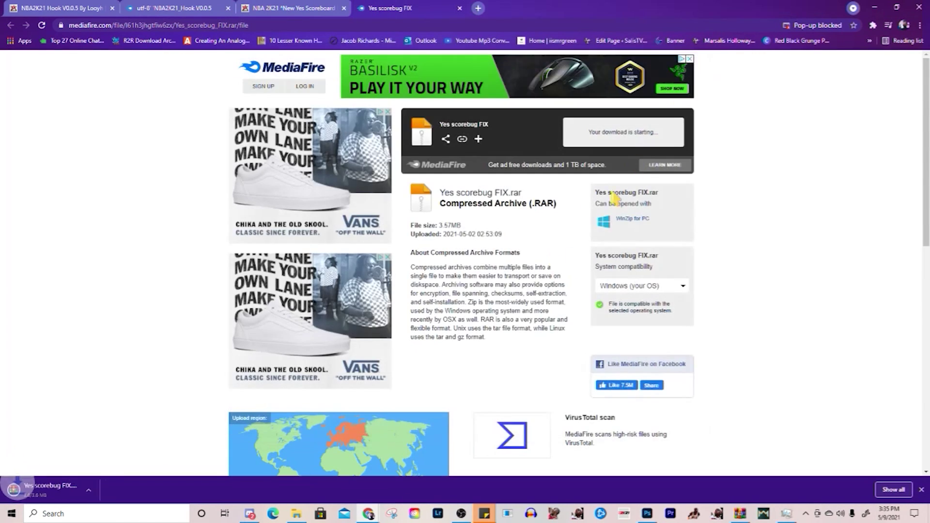
{"action": "left_click", "coordinate": [57, 491]}
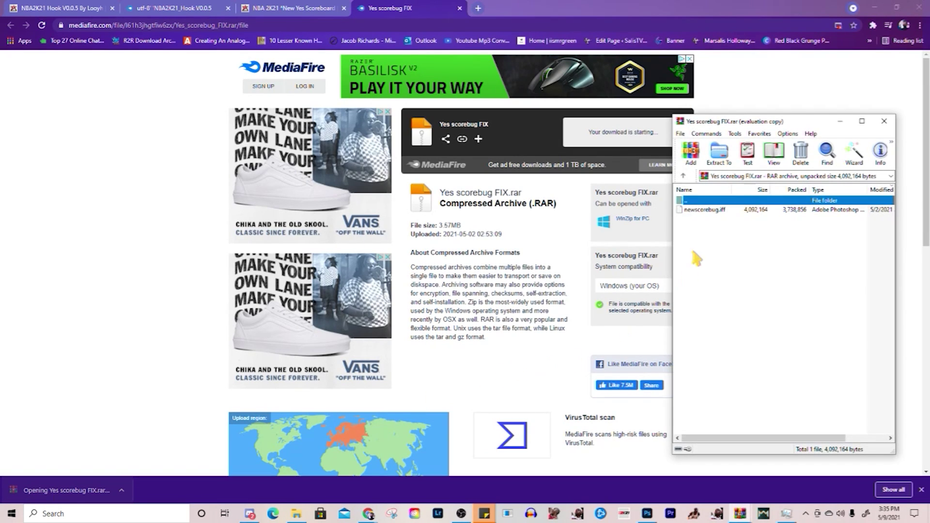
- Drag newscorebug.iff from WinRAR into the NBA 2K21 Mods folder, confirm it arrived, and return to Chrome
{"action": "left_click", "coordinate": [517, 268]}
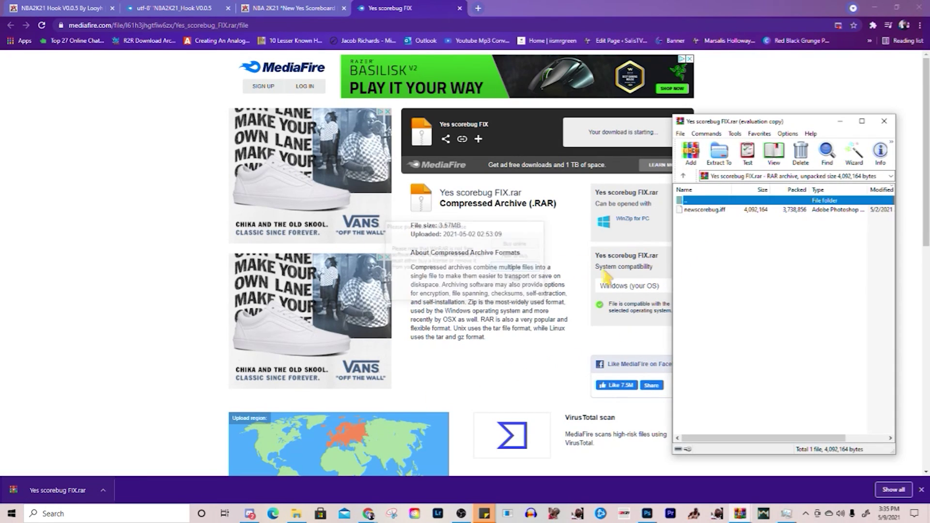
{"action": "left_click", "coordinate": [707, 212]}
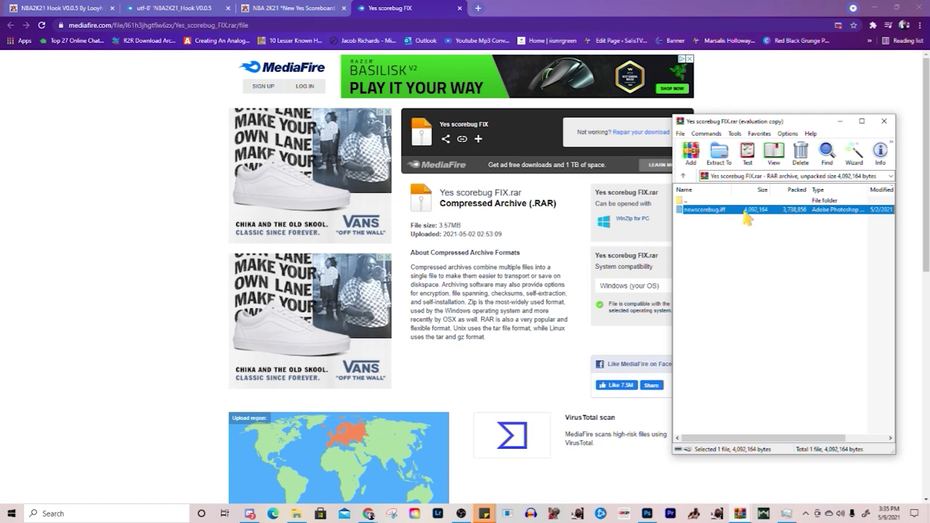
{"action": "left_click_drag", "start_coordinate": [369, 514], "coordinate": [256, 232]}
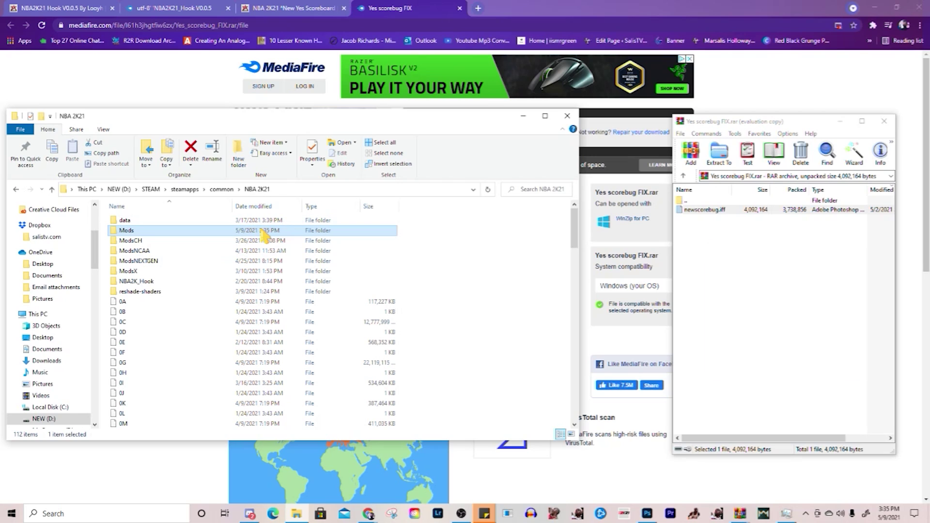
{"action": "double_click", "coordinate": [254, 232]}
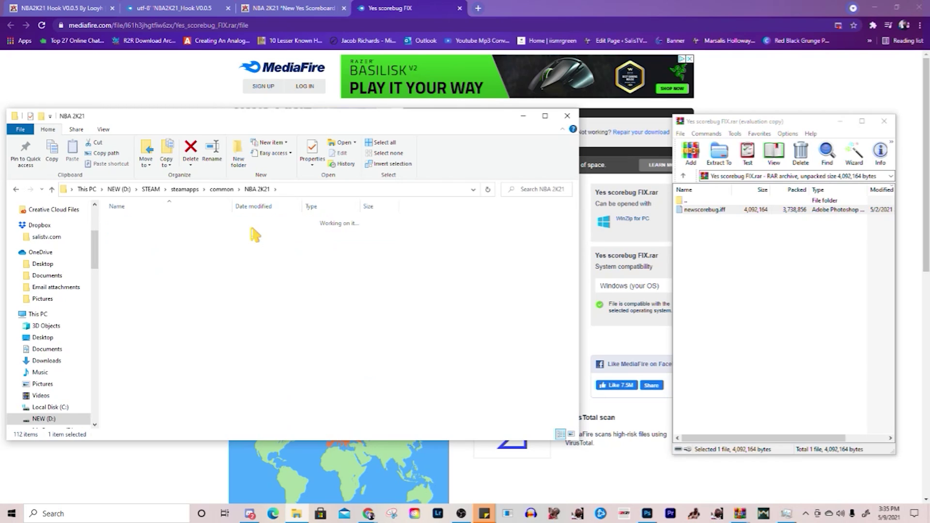
{"action": "left_click", "coordinate": [100, 68]}
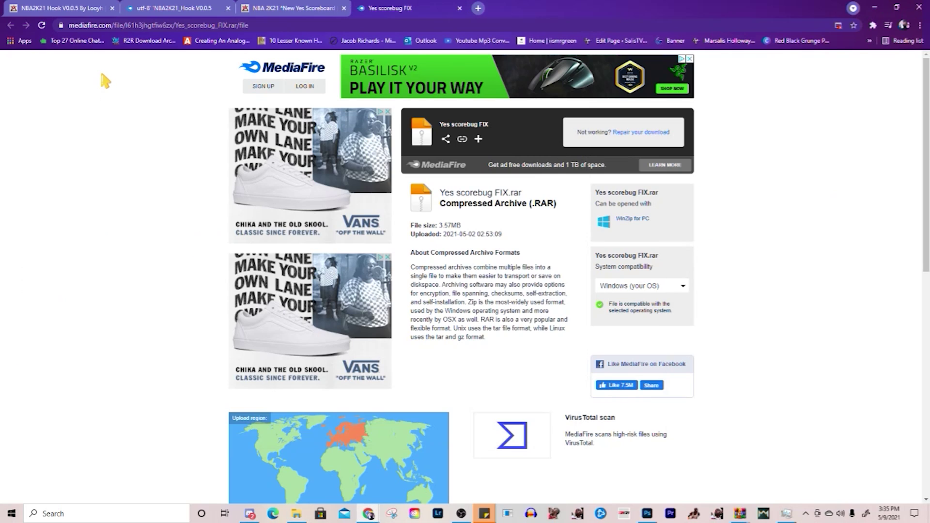